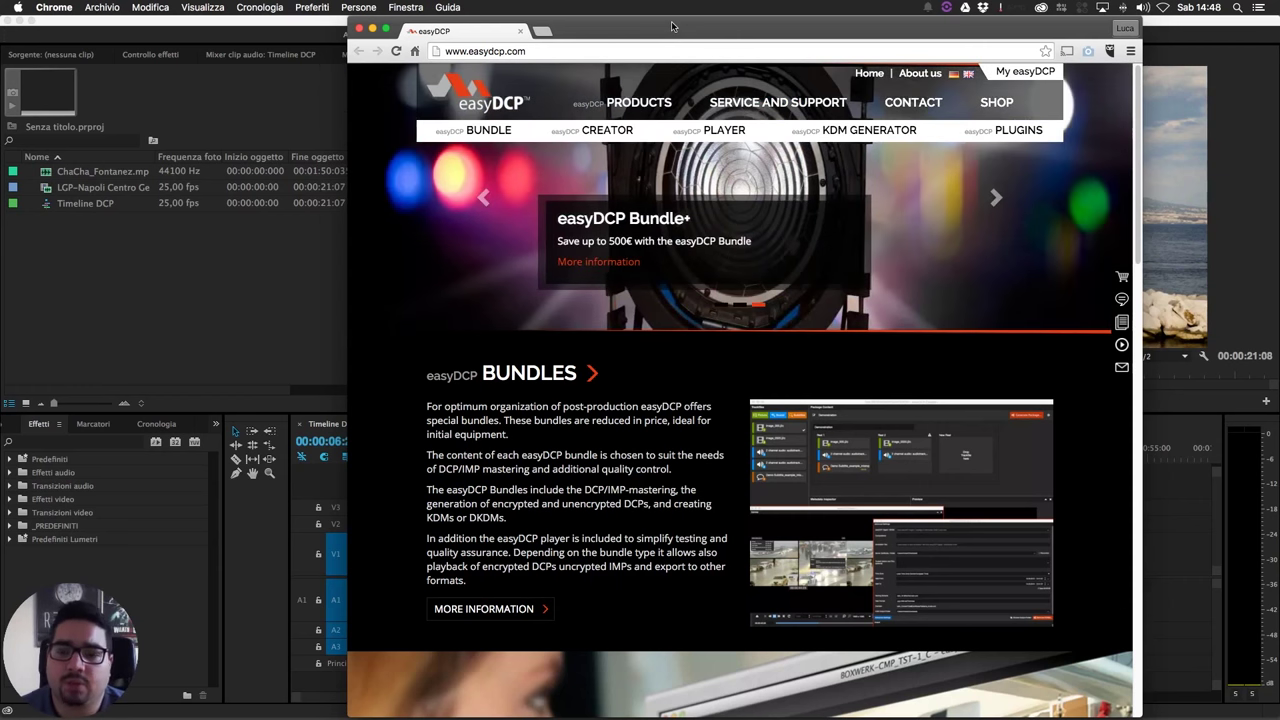
Minimize the Chrome window showing easydcp.com so Premiere's project and timeline show
{"action": "key", "text": "super+m"}
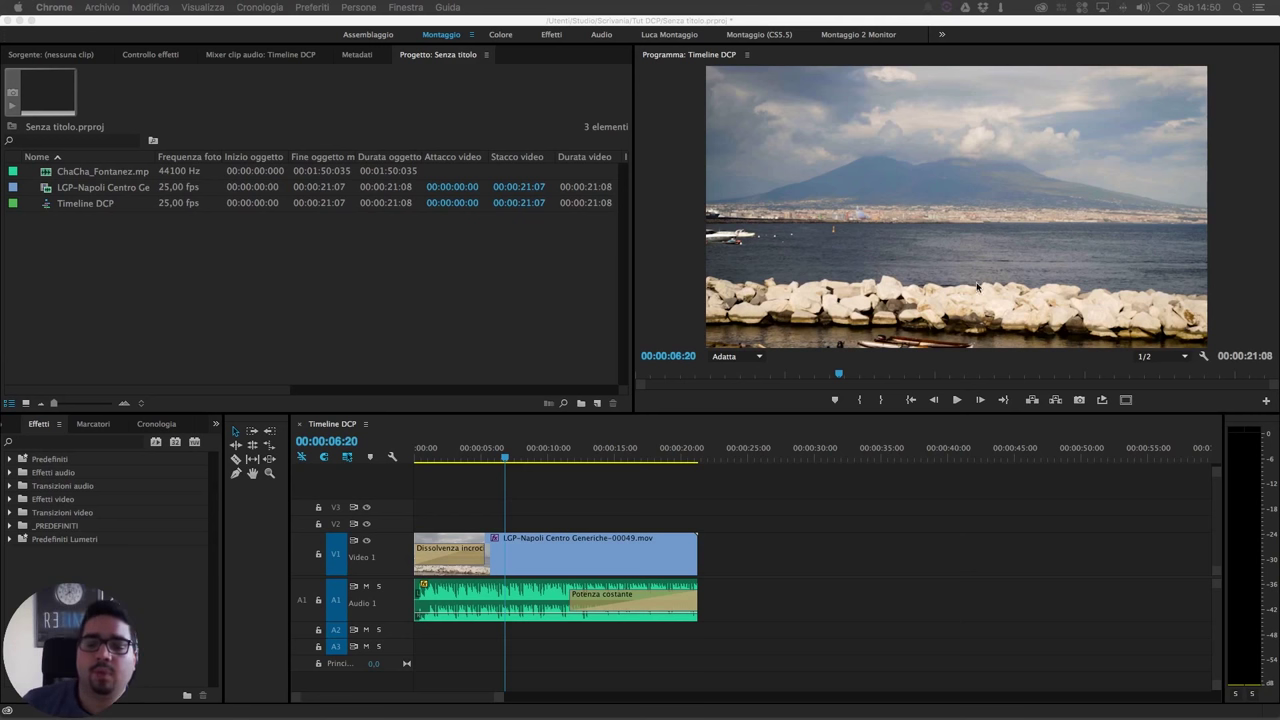
Bring Premiere forward and play Timeline DCP briefly from about seven seconds, then return to the start
{"action": "left_click", "coordinate": [801, 640]}
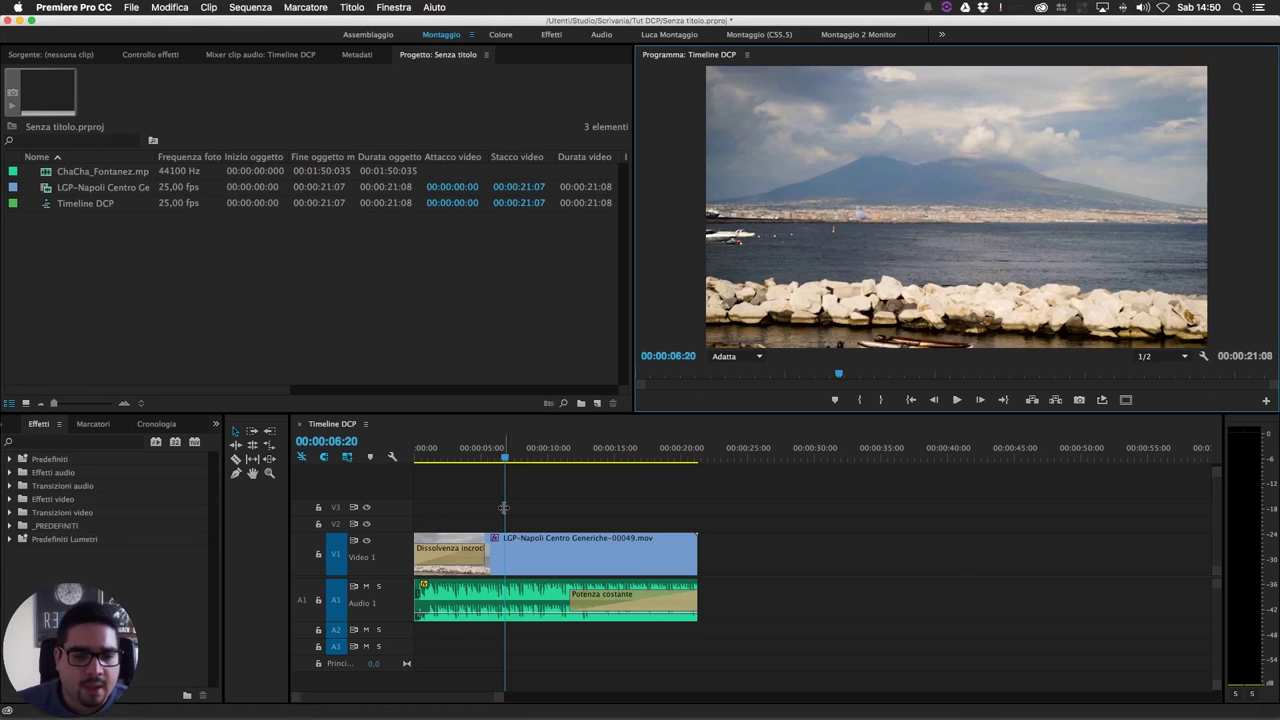
{"action": "left_click_drag", "start_coordinate": [469, 461], "coordinate": [332, 449]}
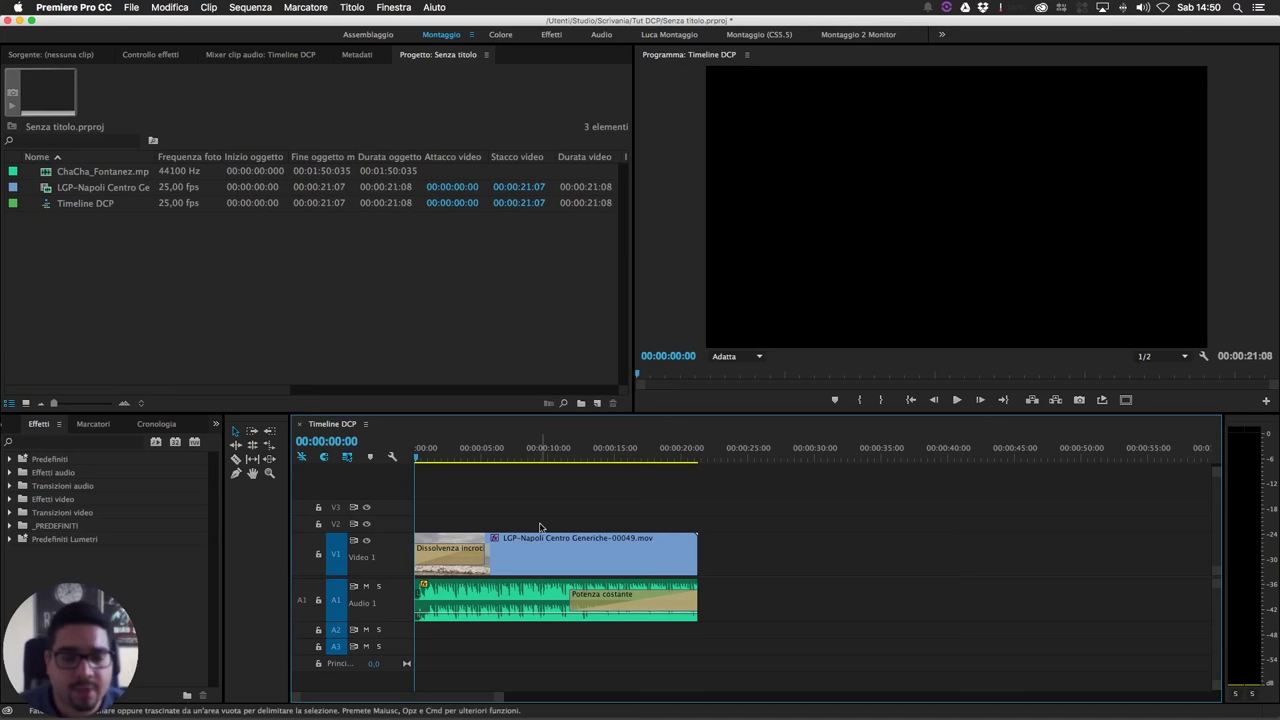
{"action": "left_click", "coordinate": [518, 451]}
{"action": "key", "text": "space"}
{"action": "key", "text": "space"}
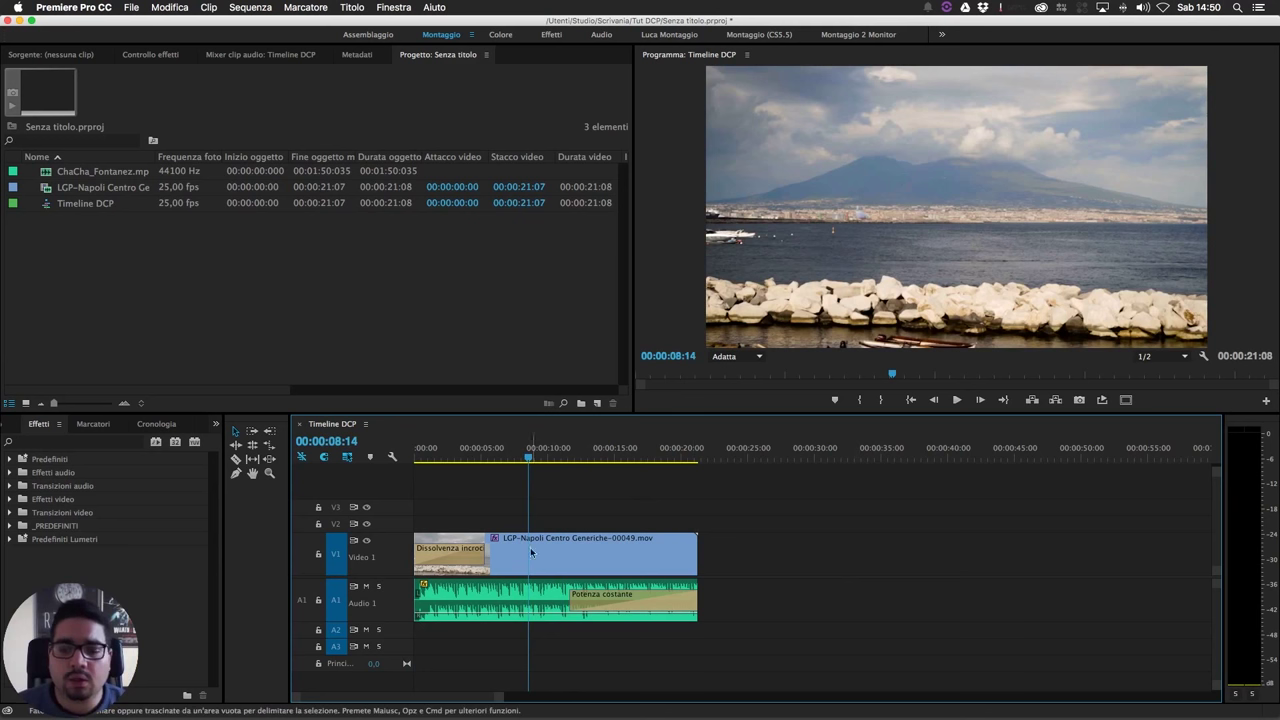
{"action": "left_click", "coordinate": [487, 590]}
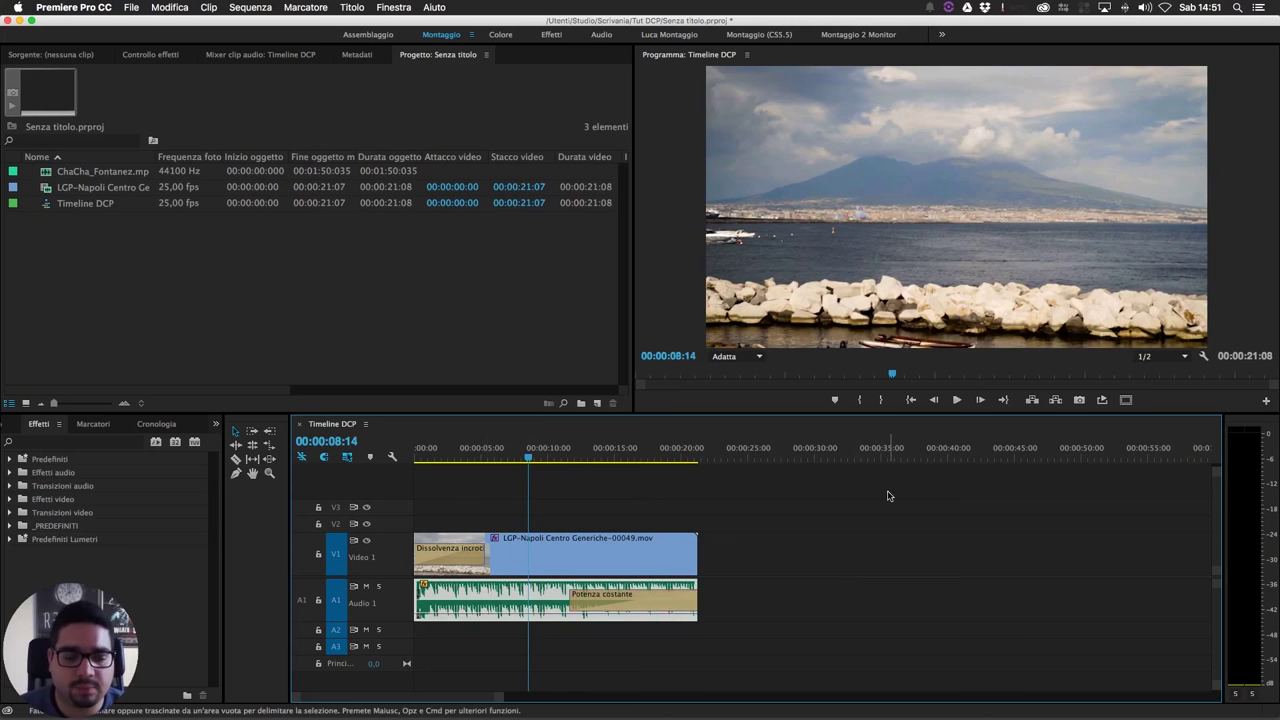
{"action": "key", "text": "Home"}
{"action": "key", "text": "super+a"}
Open Export Settings for Timeline DCP via File > Esporta > File multimediali
{"action": "left_click", "coordinate": [700, 457]}
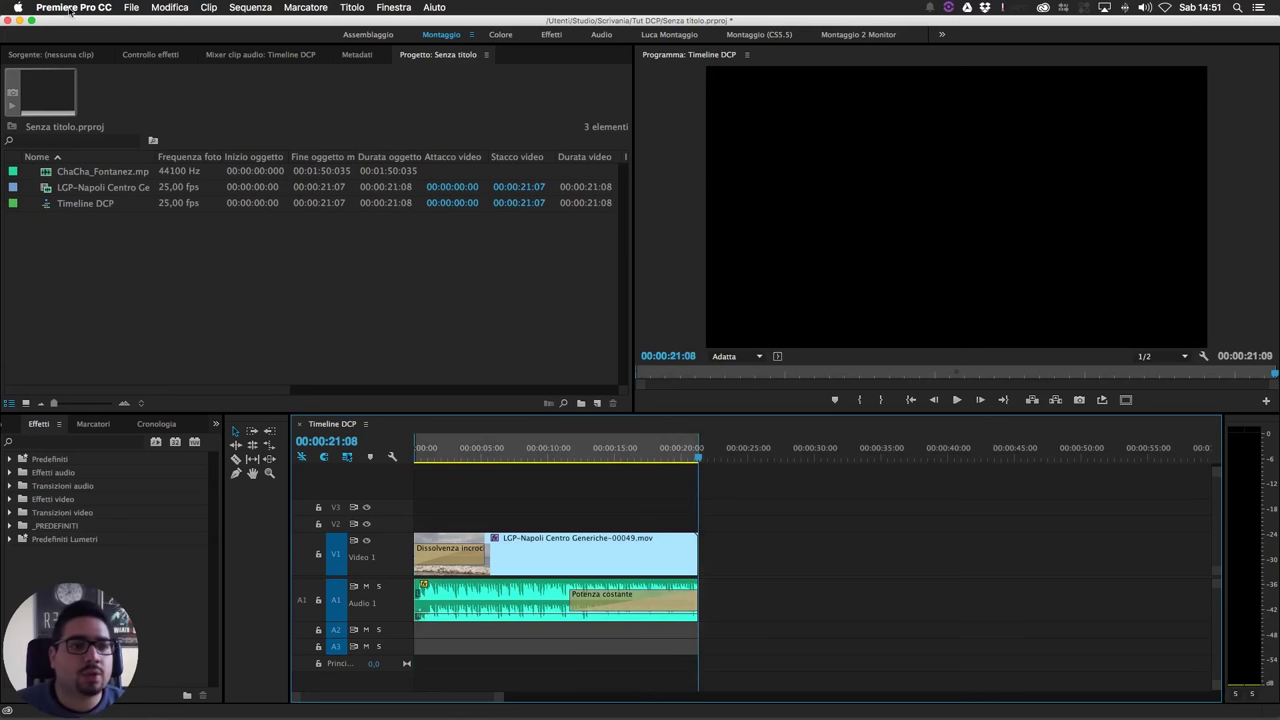
{"action": "left_click", "coordinate": [136, 9]}
{"action": "mouse_move", "coordinate": [148, 10]}
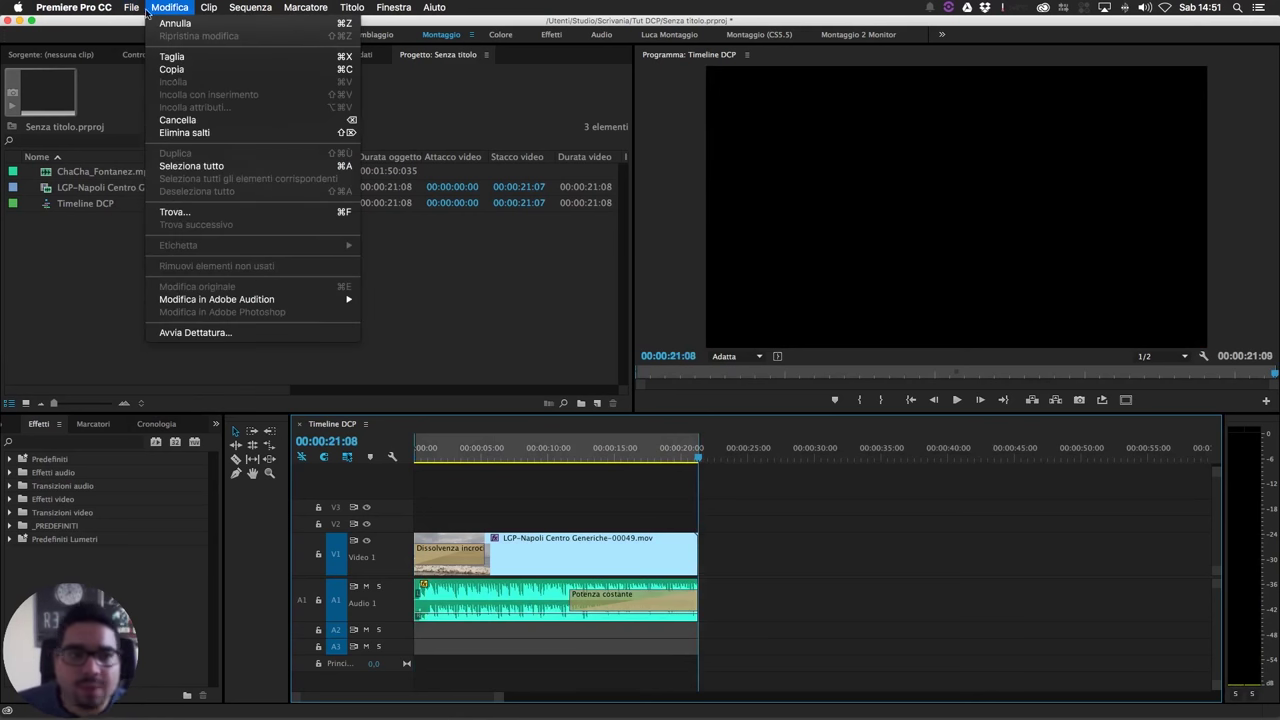
{"action": "mouse_move", "coordinate": [174, 346]}
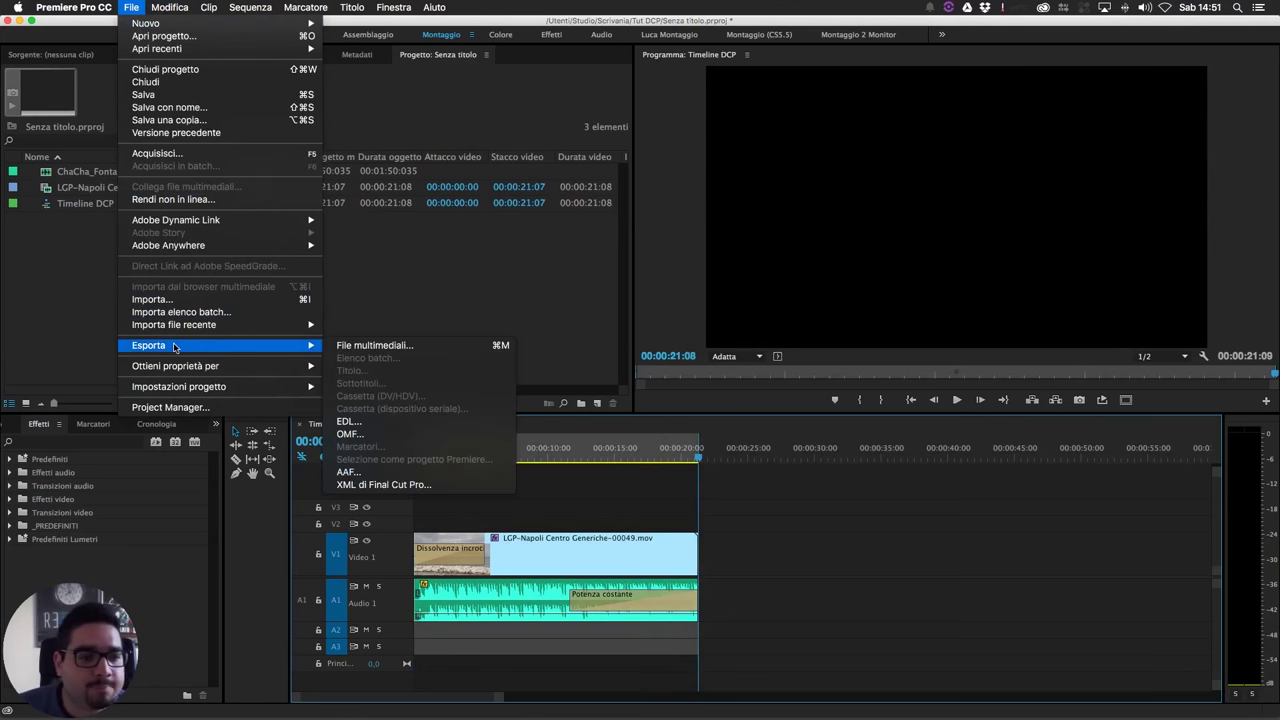
{"action": "left_click", "coordinate": [378, 345]}
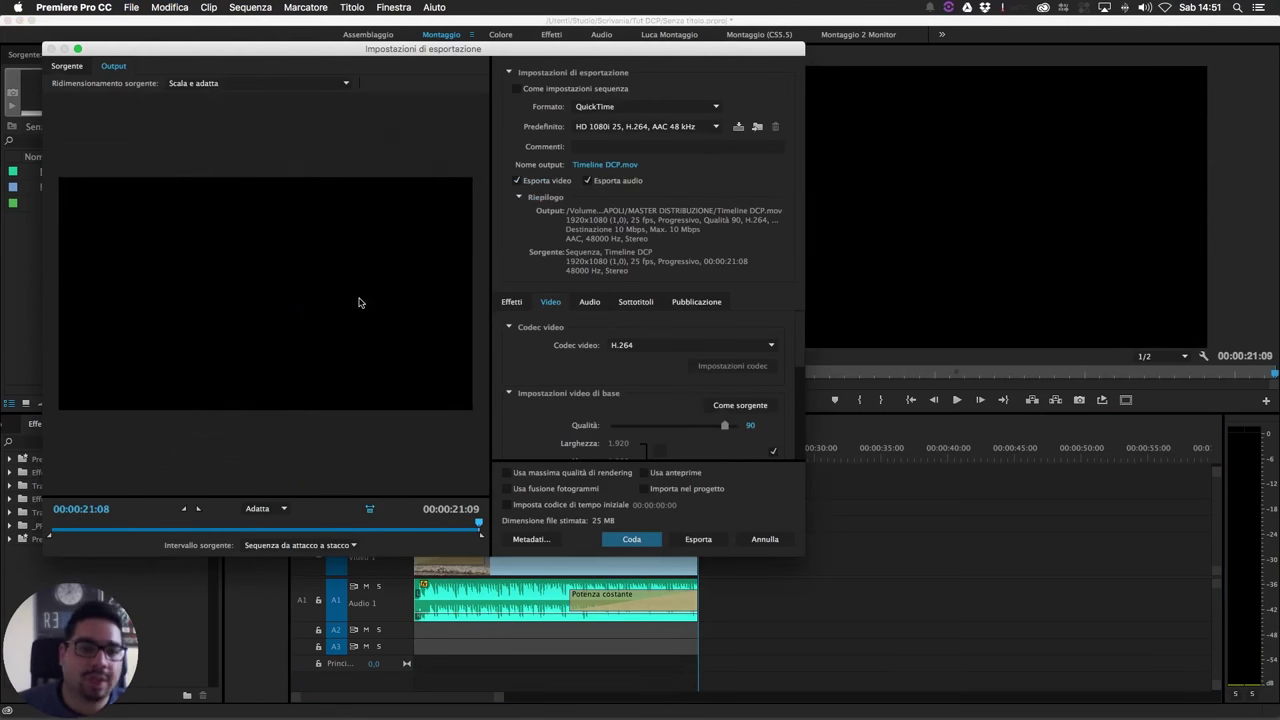
Move the Export Settings dialog into view and open the Formato format list
{"action": "left_click_drag", "start_coordinate": [513, 50], "coordinate": [742, 96]}
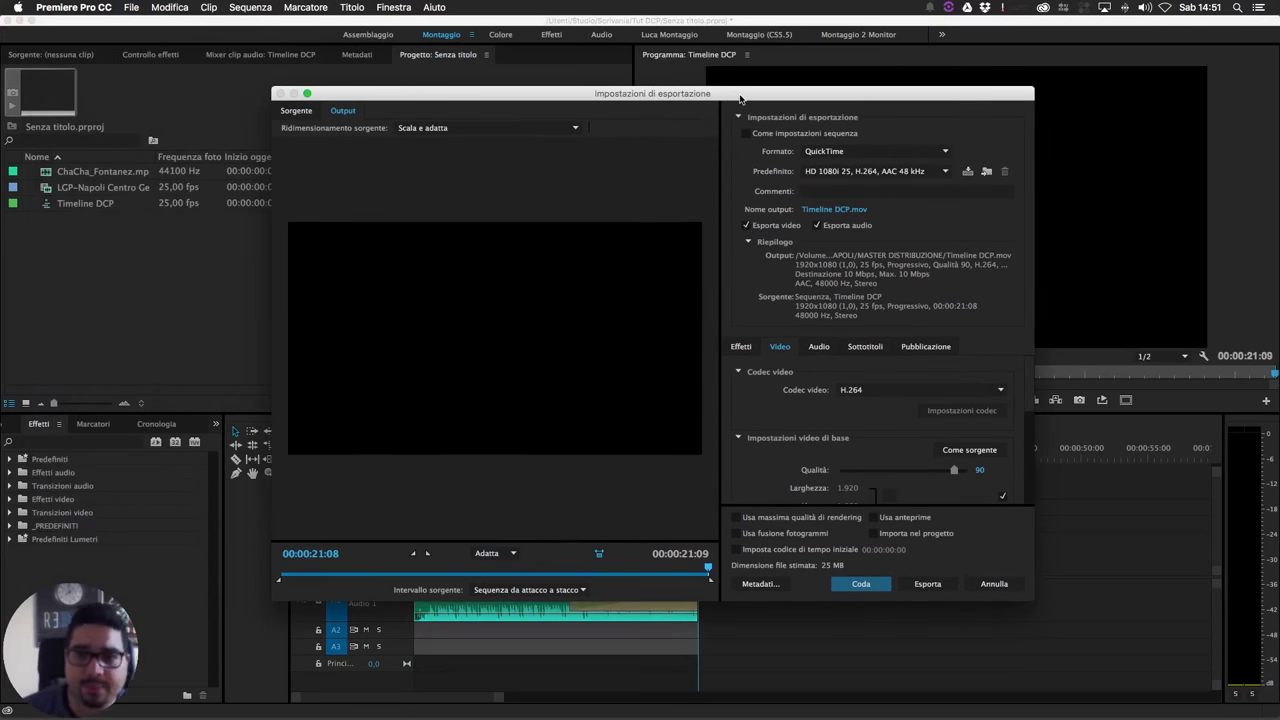
{"action": "left_click", "coordinate": [911, 150]}
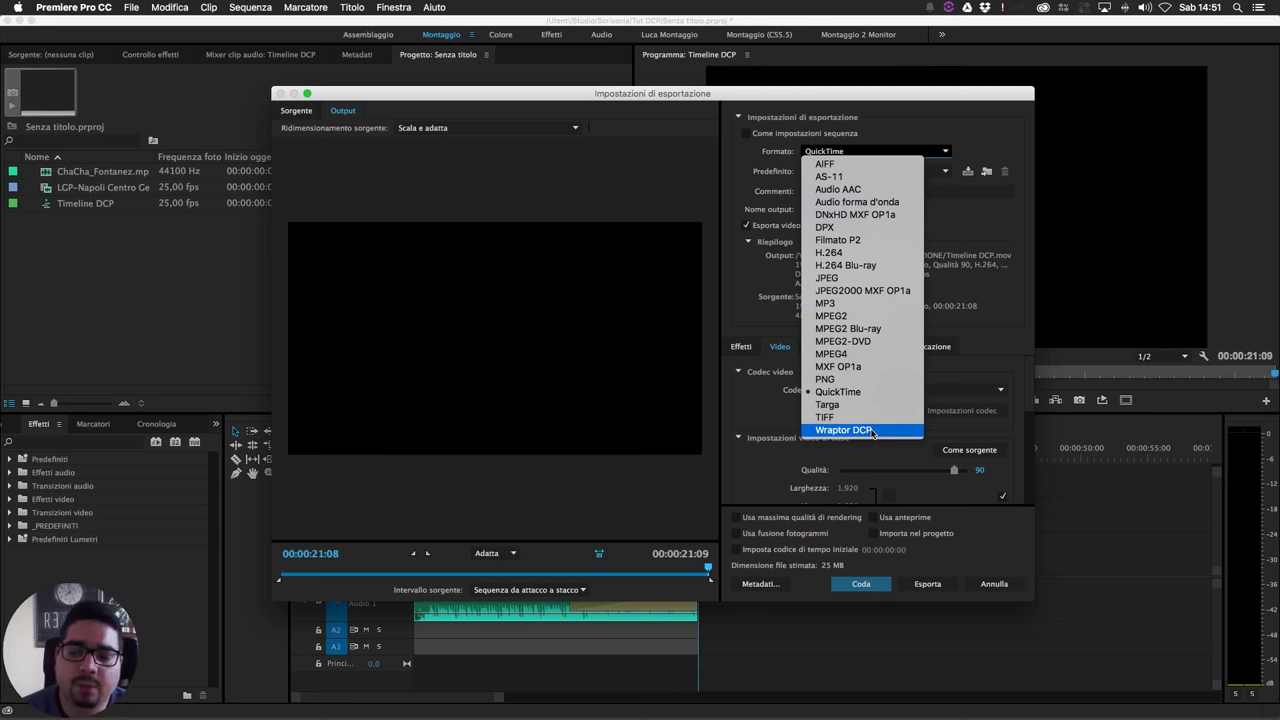
Choose Wraptor DCP as the format, giving the 2K Digital Cinema Flat 25 fps JPEG2000 preset
{"action": "left_click", "coordinate": [895, 430]}
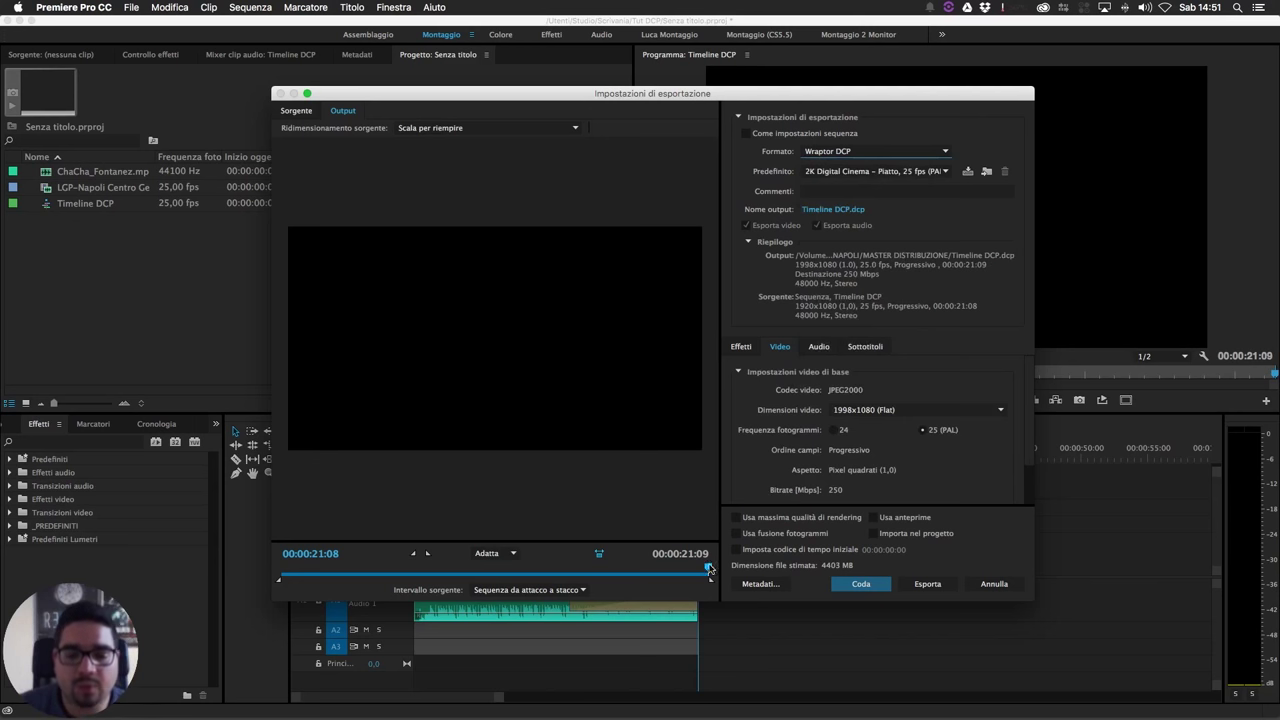
{"action": "left_click_drag", "start_coordinate": [709, 568], "coordinate": [553, 568]}
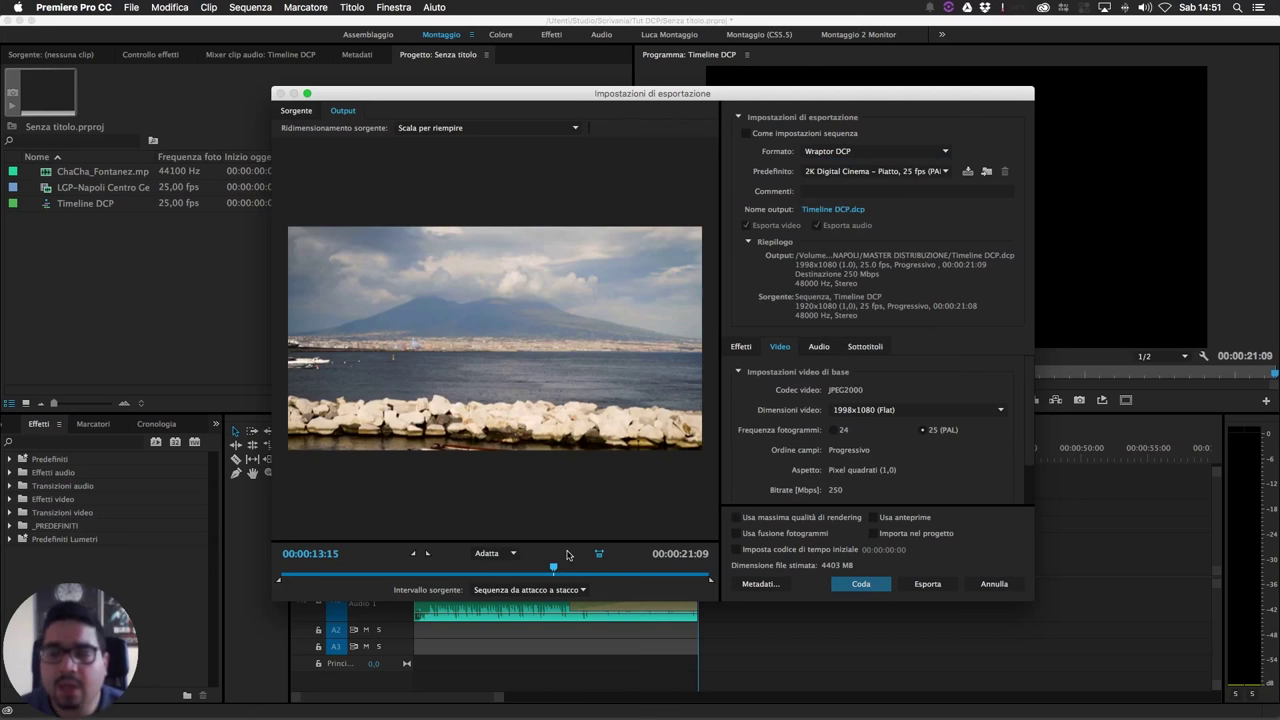
{"action": "left_click_drag", "start_coordinate": [806, 88], "coordinate": [761, 17]}
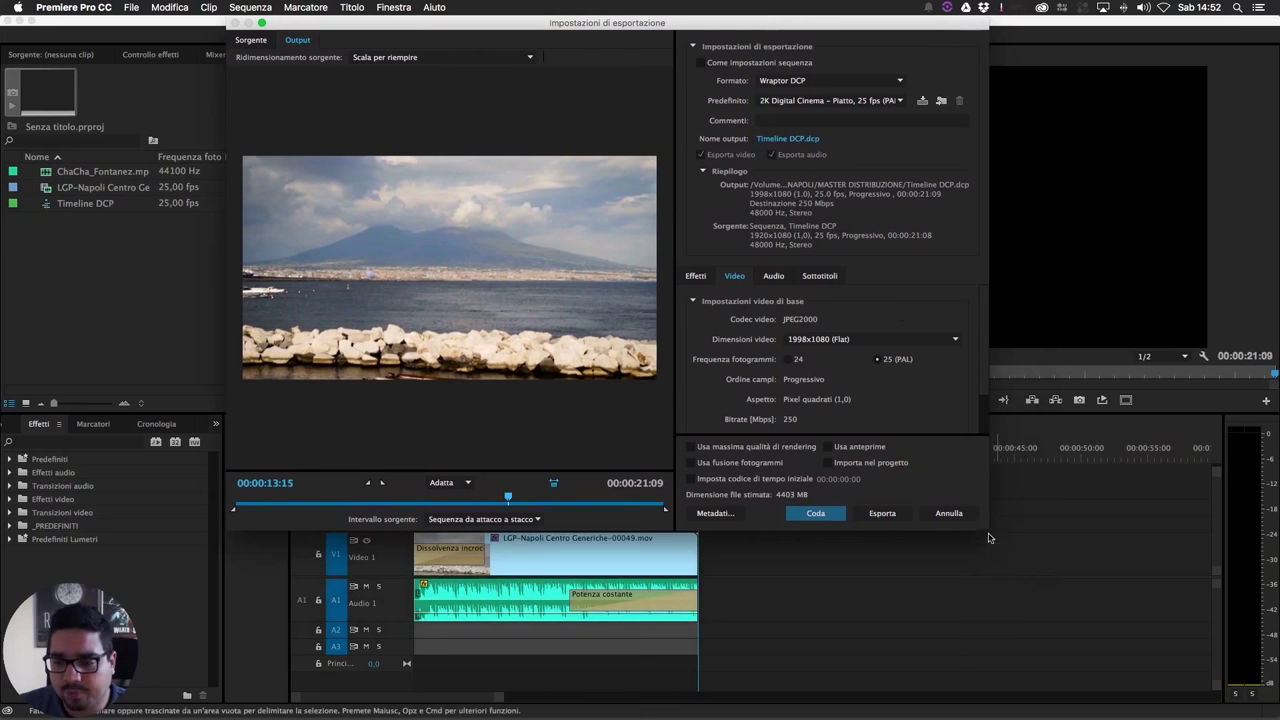
Enlarge the Export Settings dialog and keep the frame rate at 25 (PAL) after trying 24
{"action": "left_click_drag", "start_coordinate": [989, 532], "coordinate": [1074, 699]}
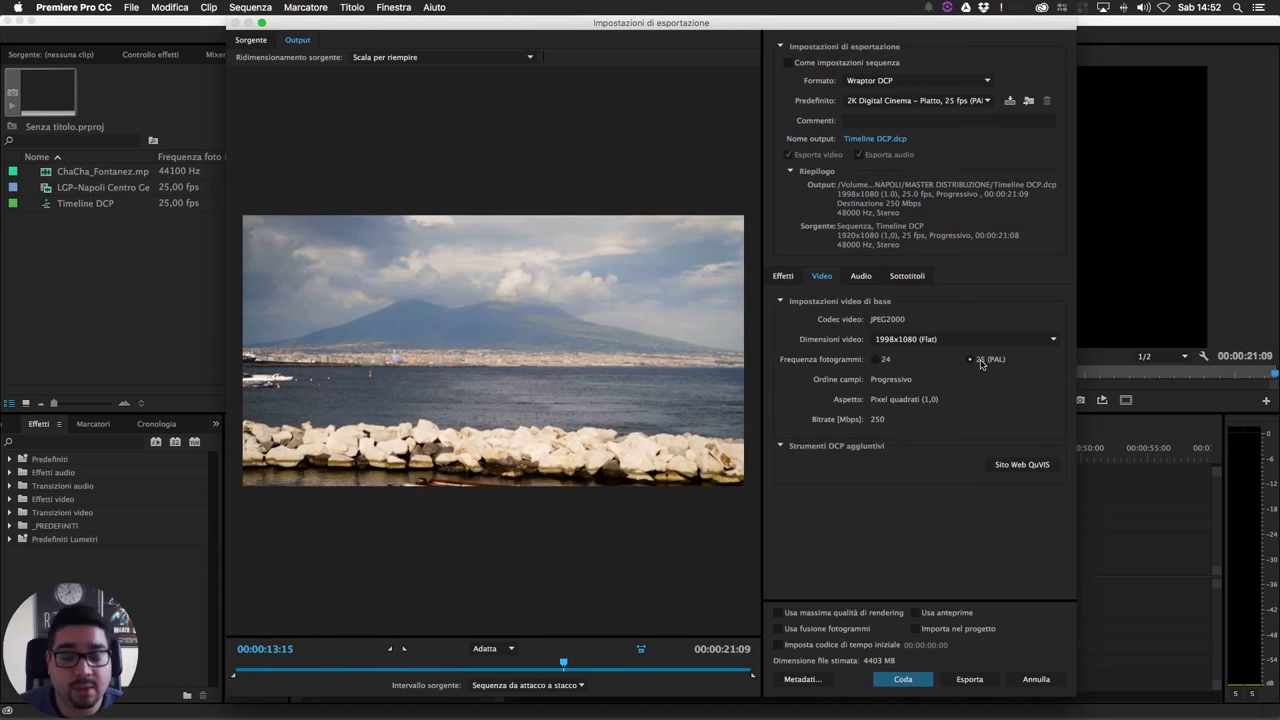
{"action": "left_click", "coordinate": [877, 360]}
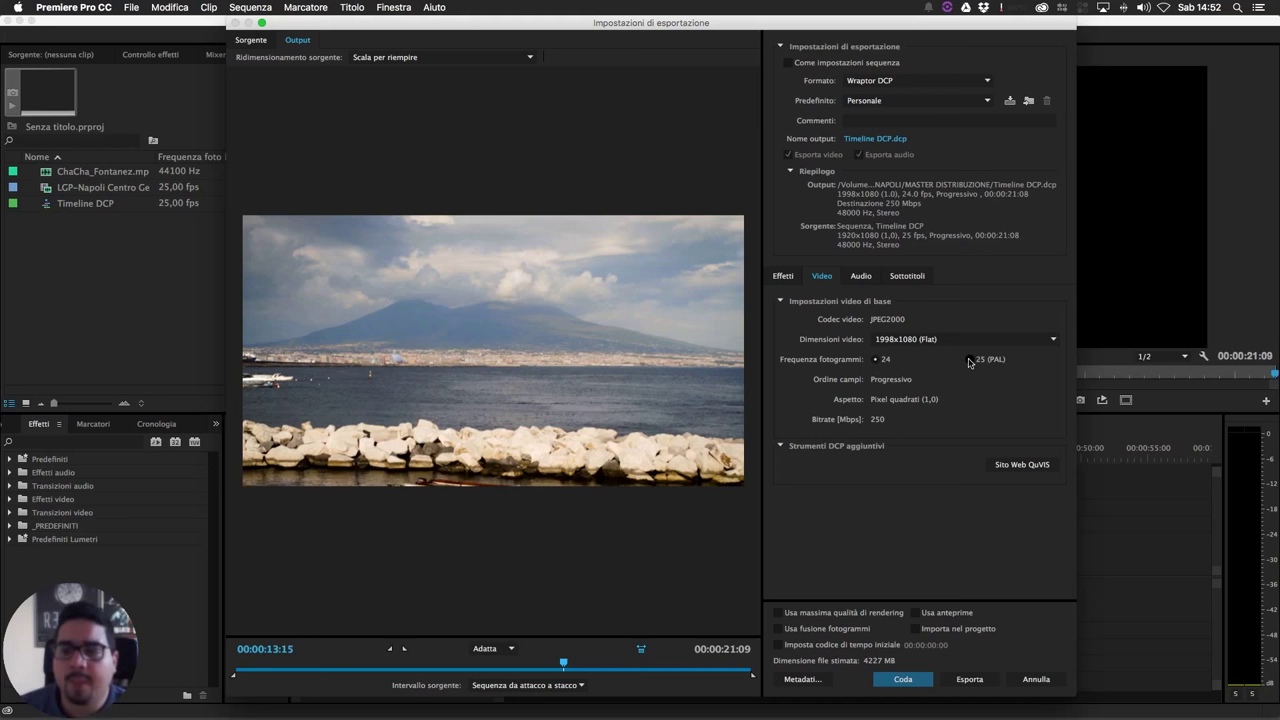
{"action": "left_click", "coordinate": [969, 360]}
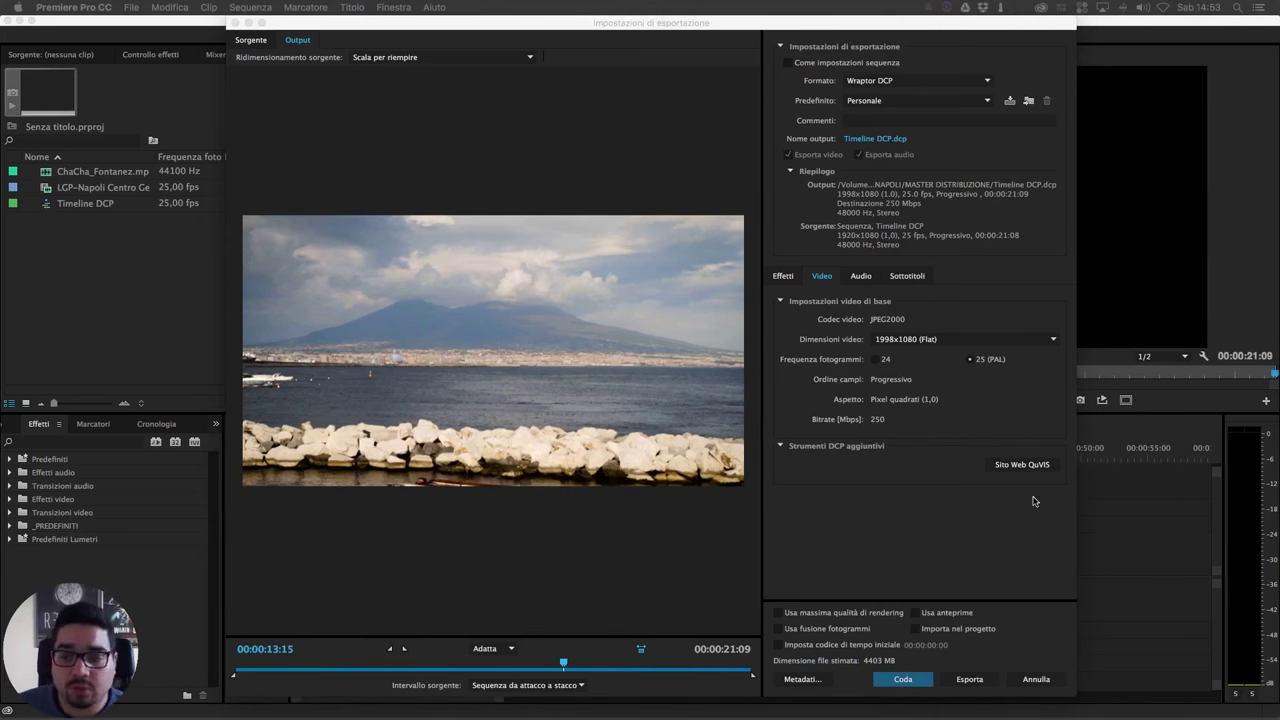
Check the QuVIS link and 1998x1080 Flat size, then view audio: uncompressed, 48000 Hz, stereo, 24-bit
{"action": "left_click", "coordinate": [1031, 466]}
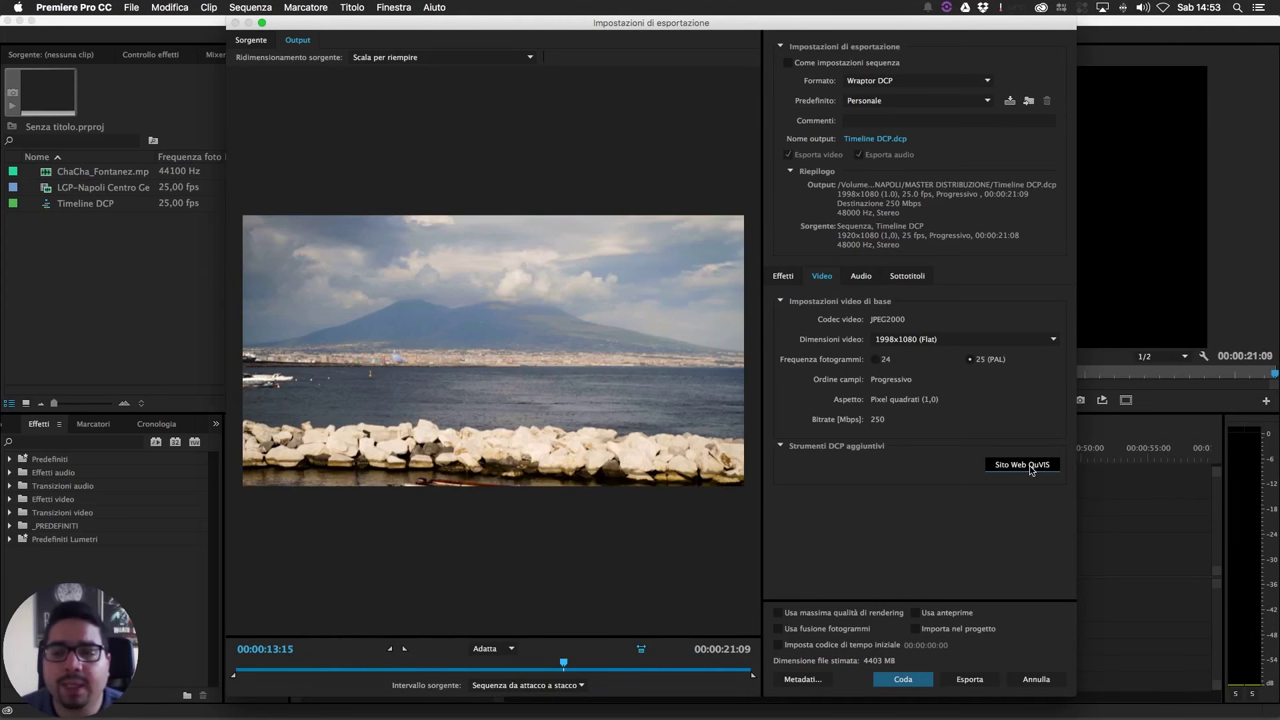
{"action": "left_click", "coordinate": [921, 341]}
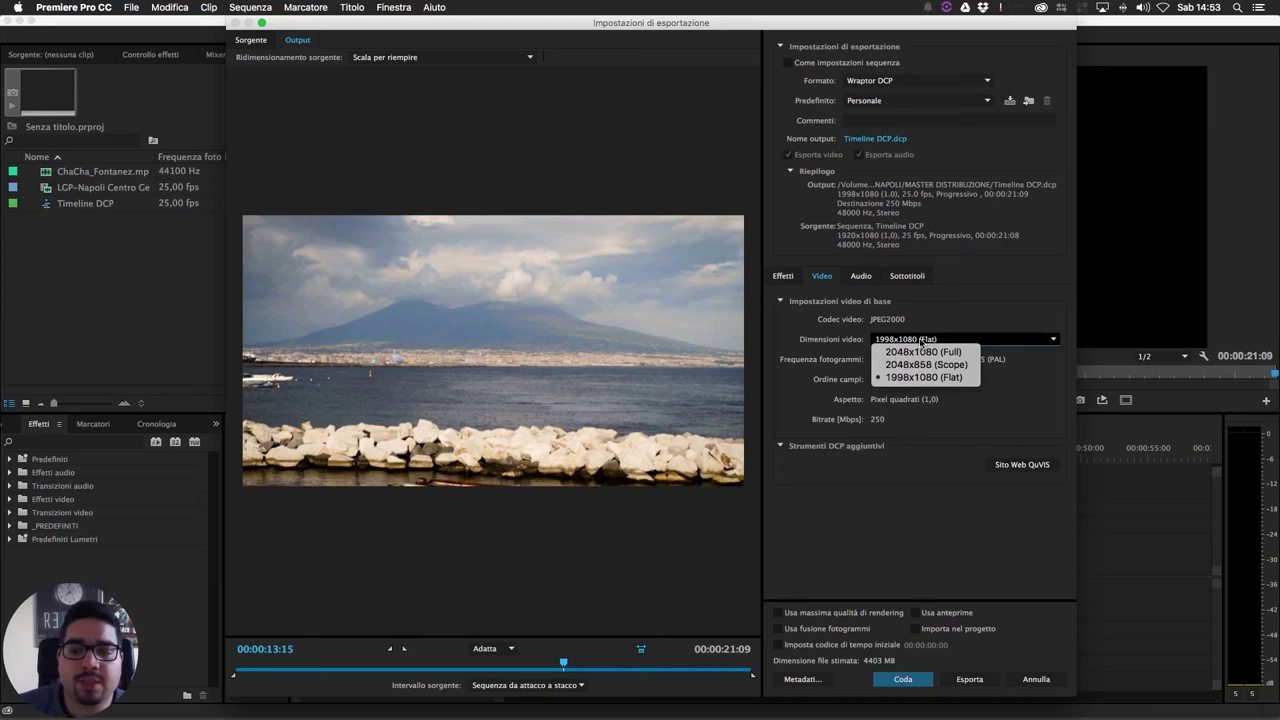
{"action": "left_click", "coordinate": [921, 341]}
{"action": "left_click", "coordinate": [855, 279]}
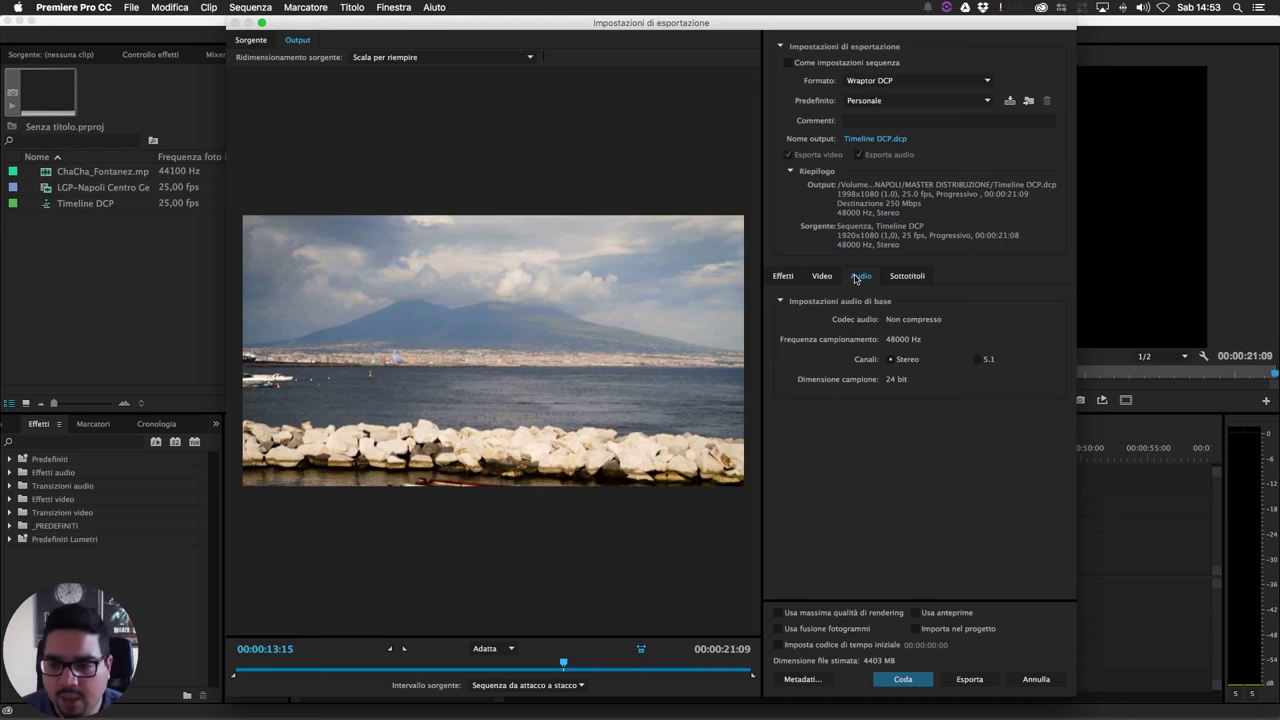
Compare Full, Scope and Flat video sizes and settle on 2048x858 (Scope)
{"action": "left_click", "coordinate": [812, 277]}
{"action": "left_click", "coordinate": [975, 340]}
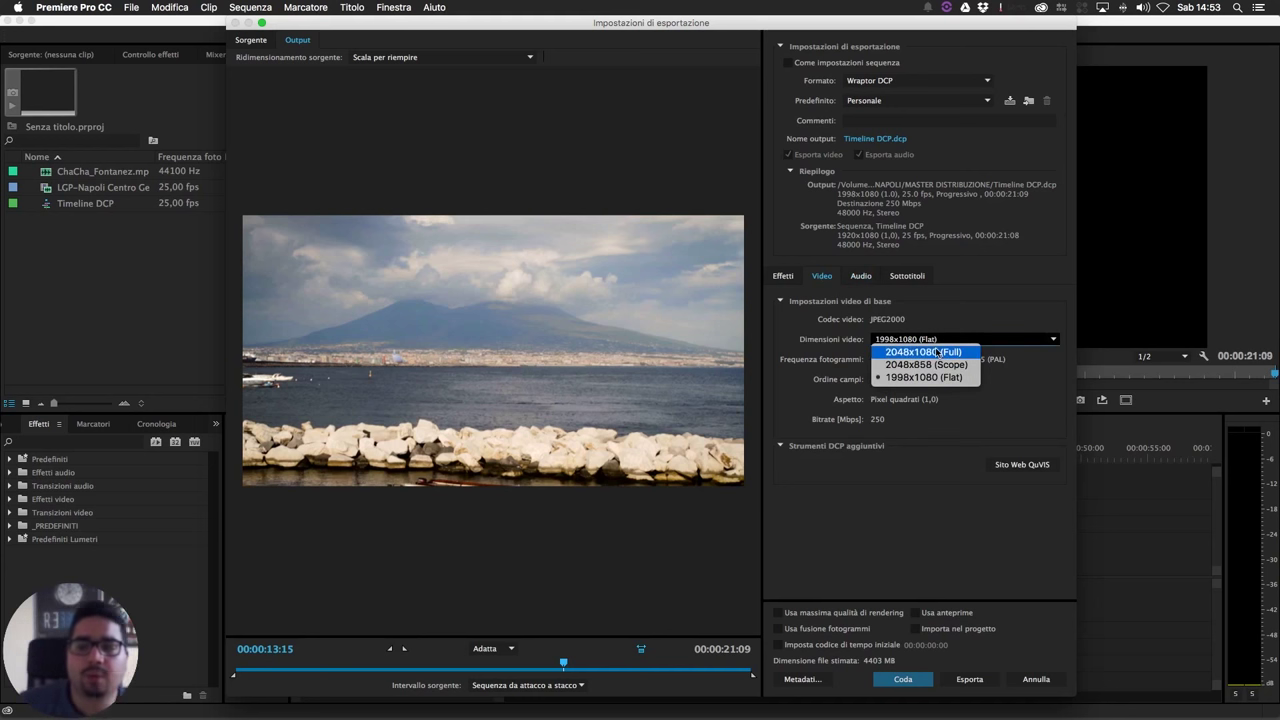
{"action": "left_click", "coordinate": [937, 353]}
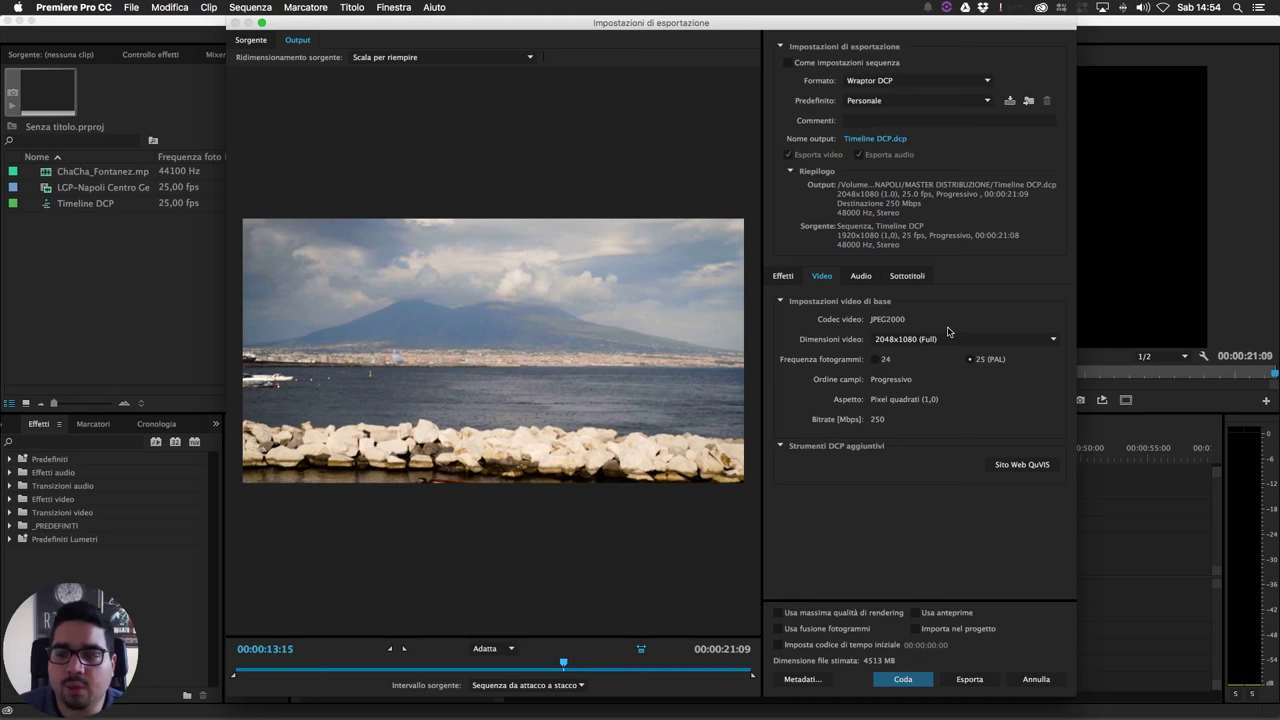
{"action": "left_click", "coordinate": [948, 340]}
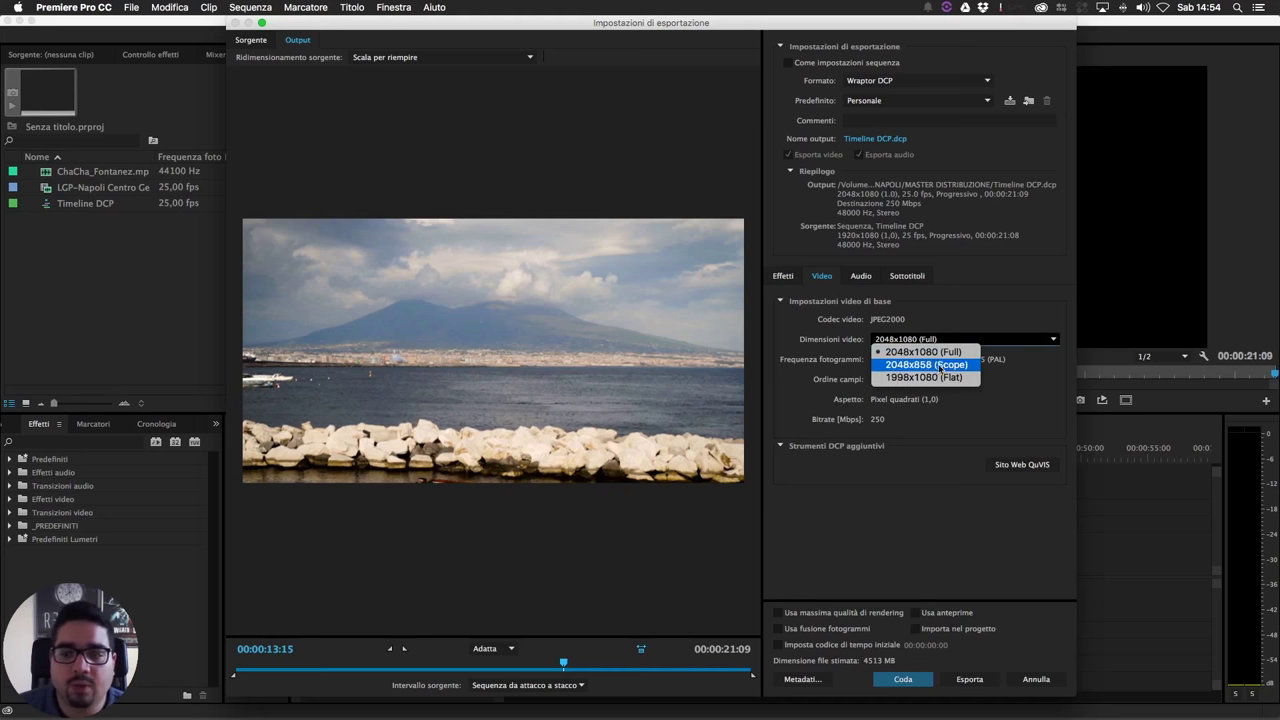
{"action": "left_click", "coordinate": [932, 366]}
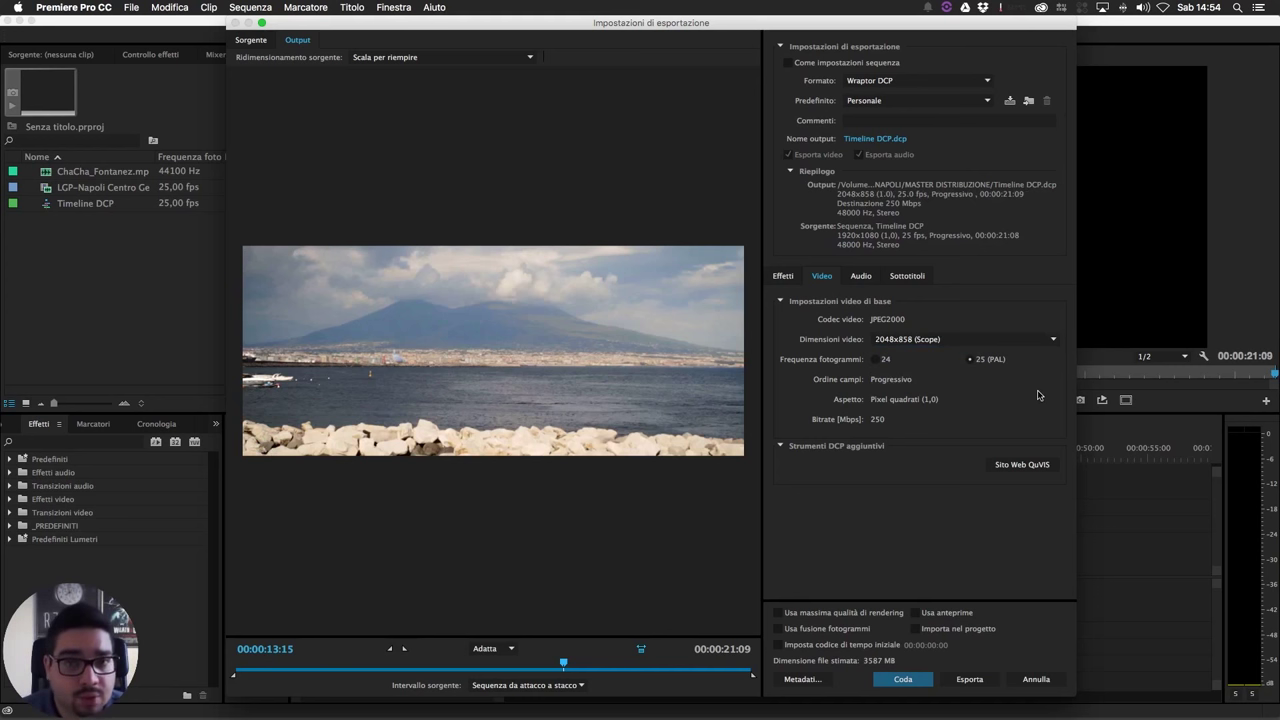
{"action": "left_click", "coordinate": [935, 341]}
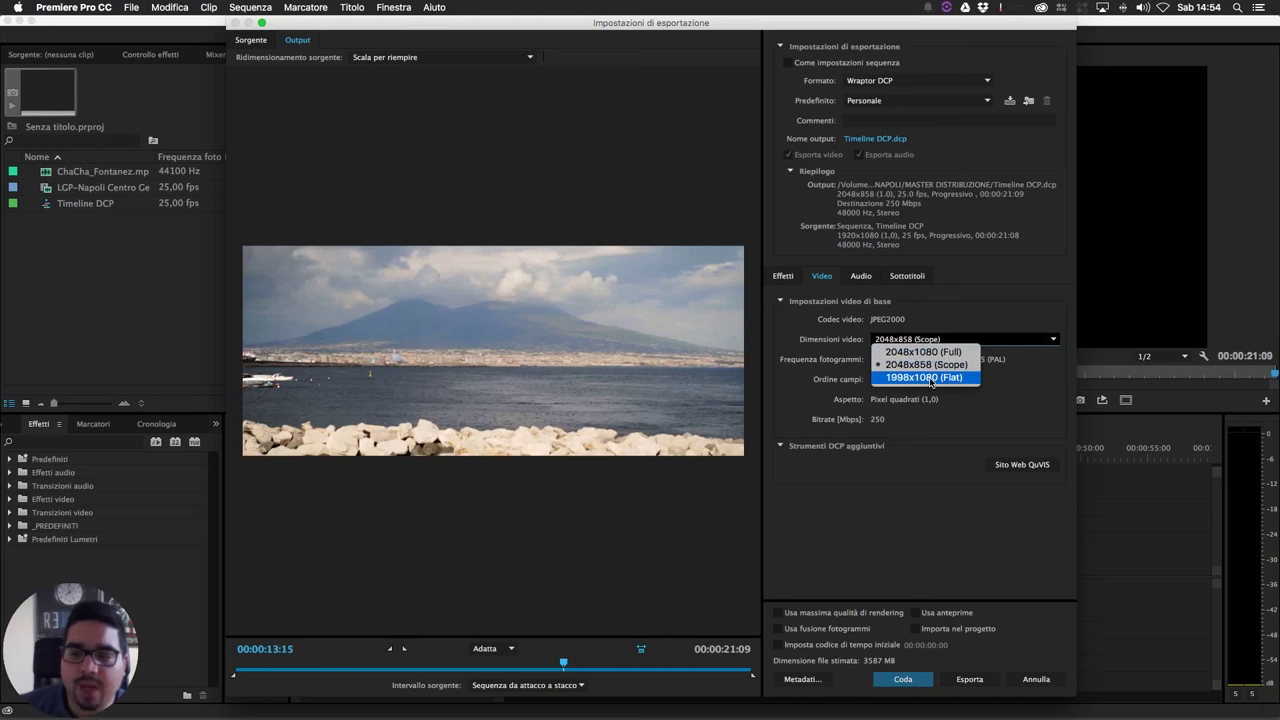
{"action": "left_click", "coordinate": [930, 378]}
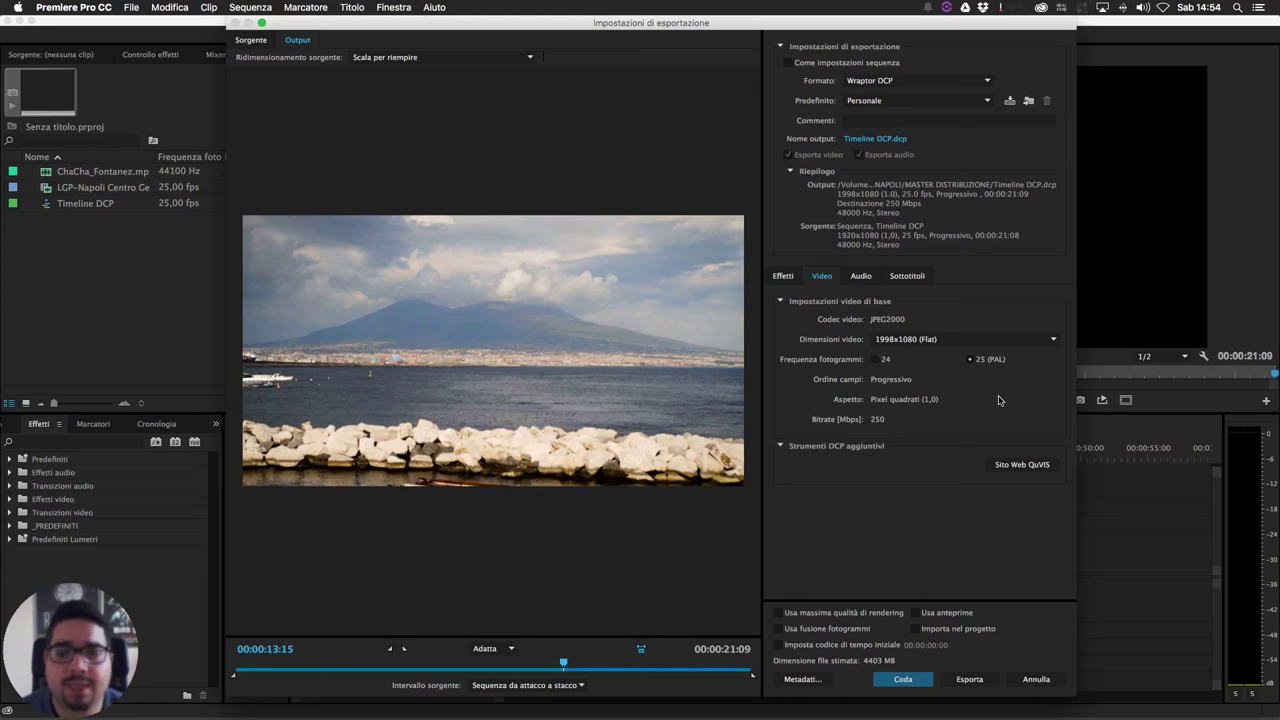
{"action": "left_click", "coordinate": [933, 338]}
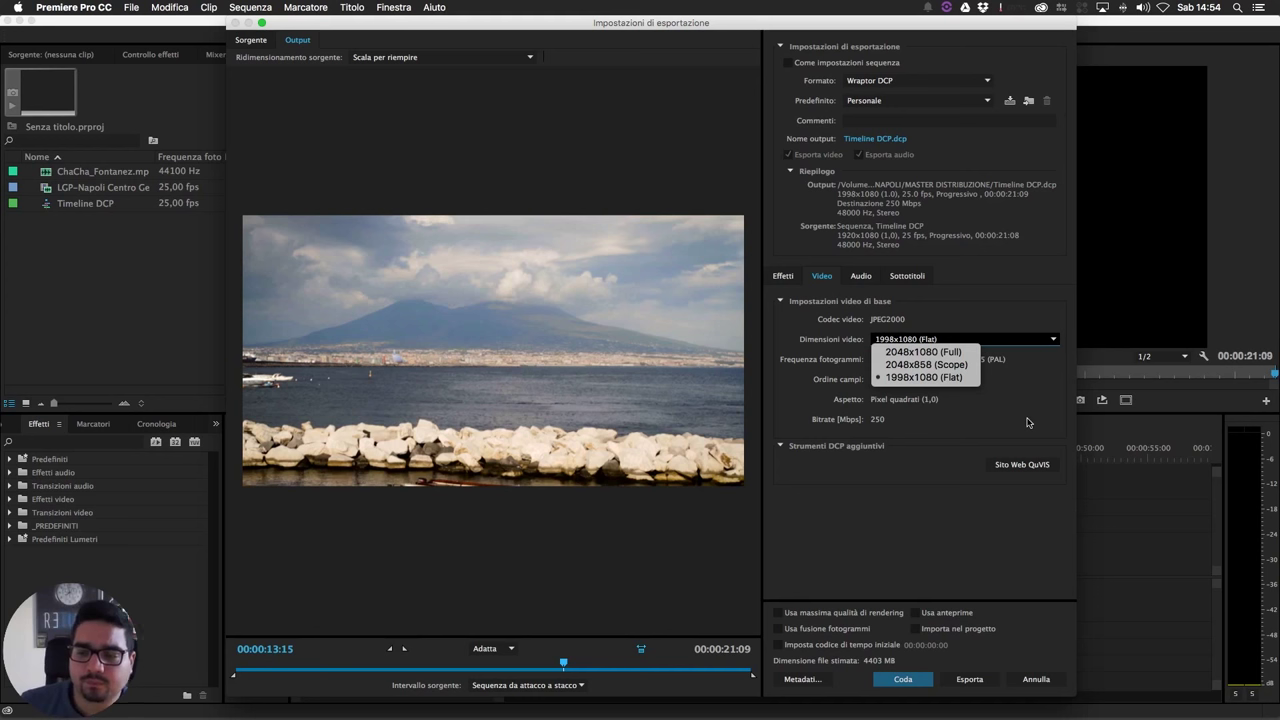
{"action": "left_click", "coordinate": [920, 365]}
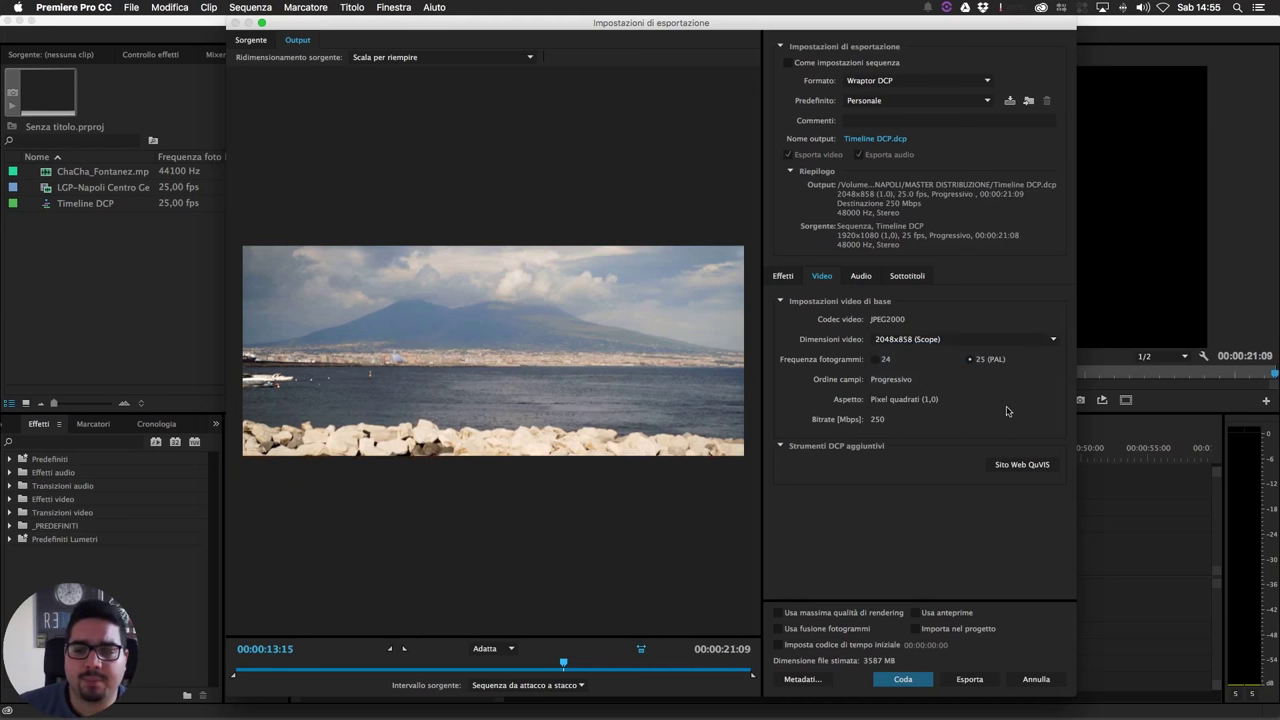
{"action": "left_click", "coordinate": [868, 139]}
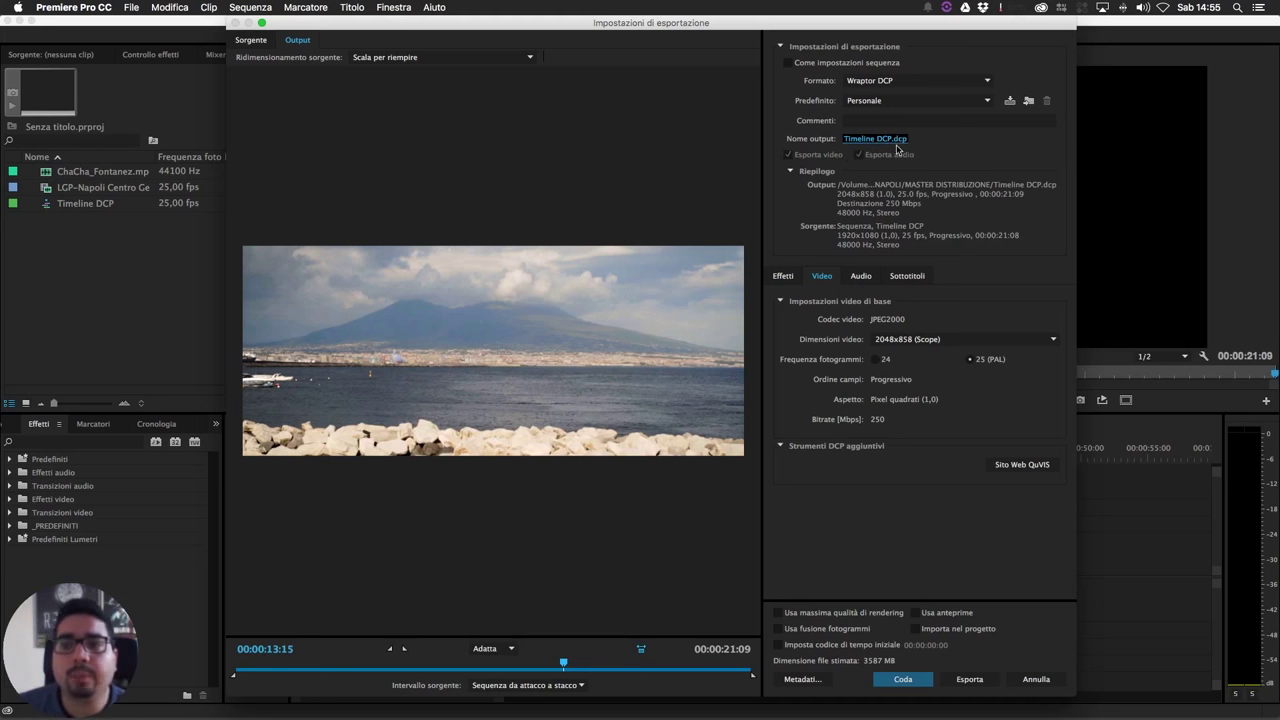
Save the output as Timeline DCP.dcp in the Tut DCP folder and start the export
{"action": "left_click", "coordinate": [903, 140]}
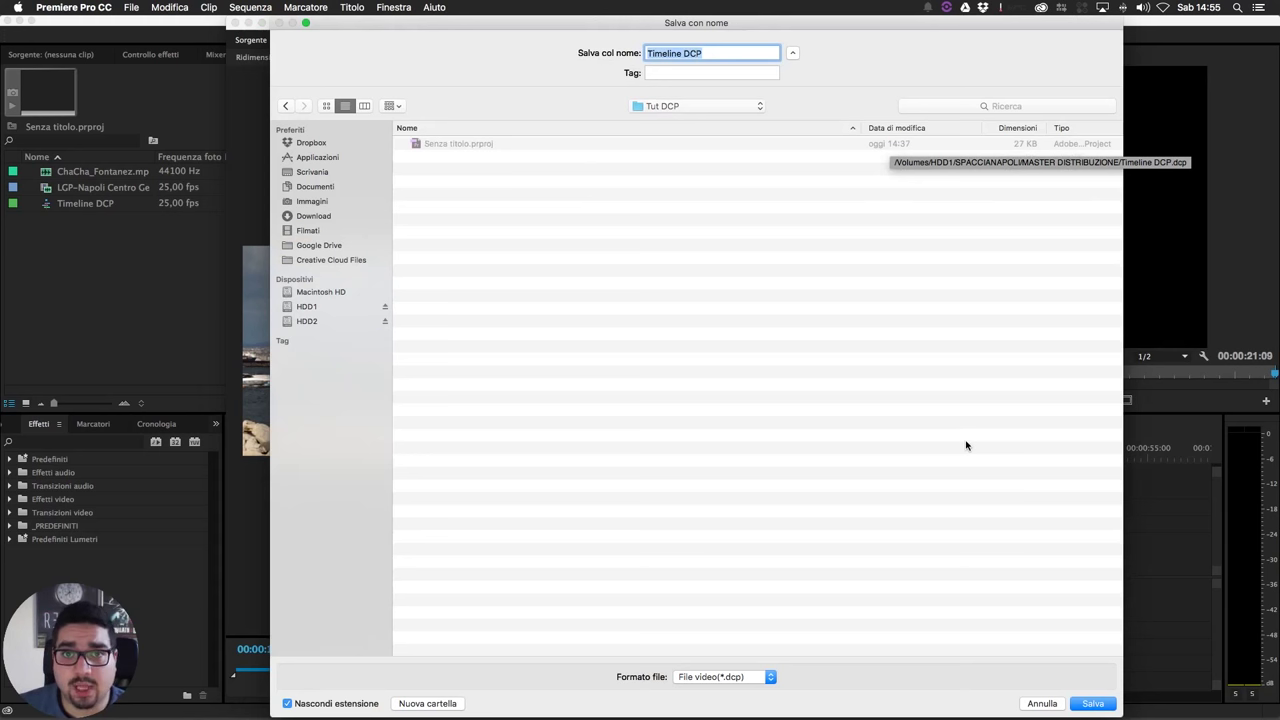
{"action": "left_click", "coordinate": [1086, 704]}
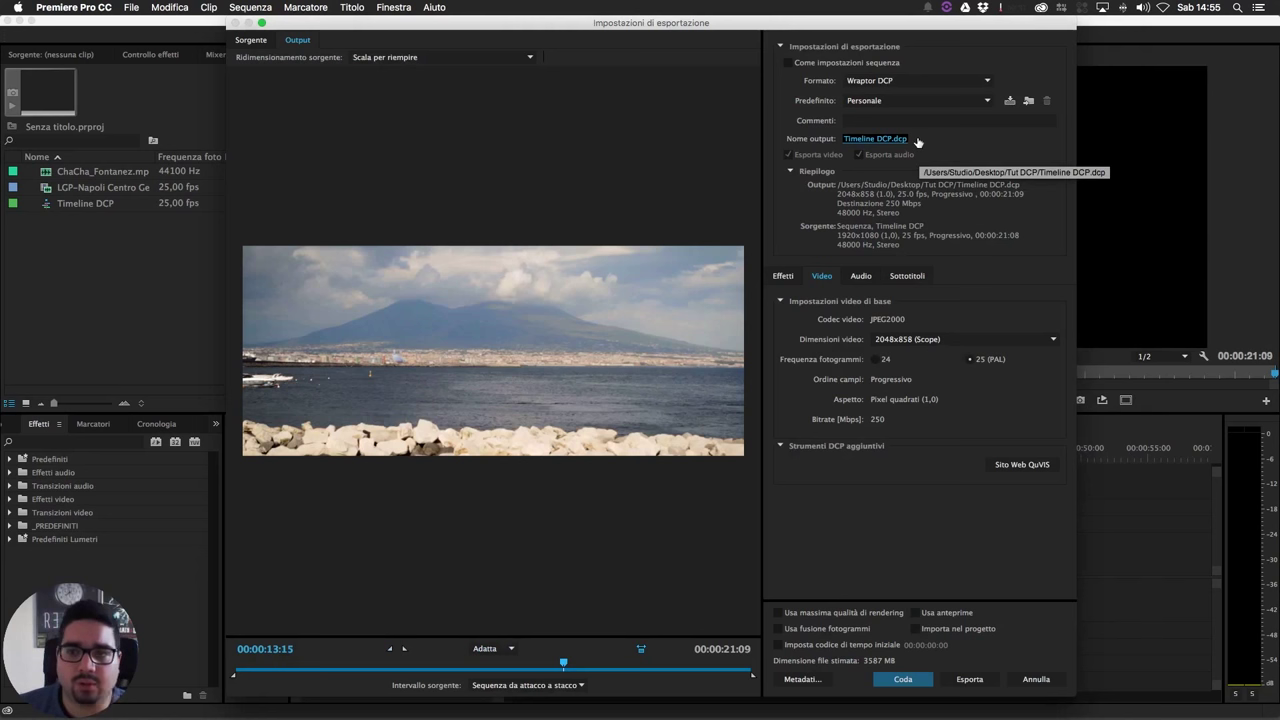
{"action": "left_click", "coordinate": [968, 680]}
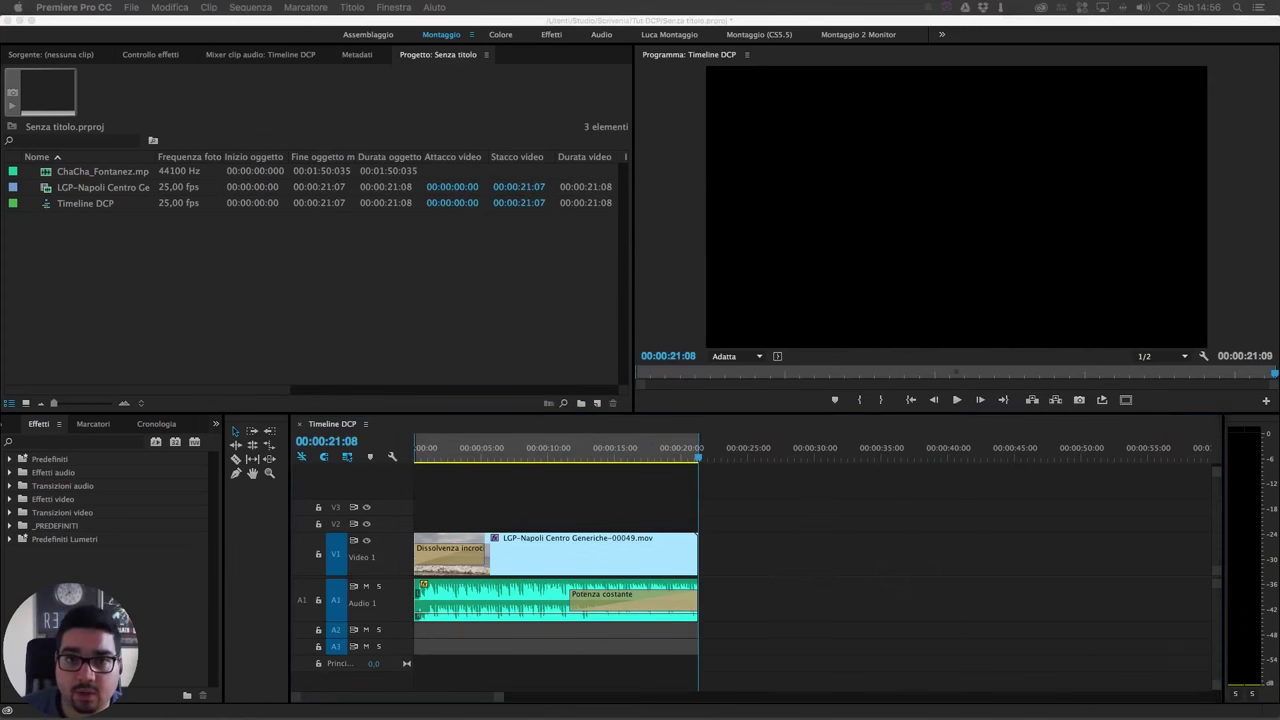
{"action": "key", "text": "super+Tab"}
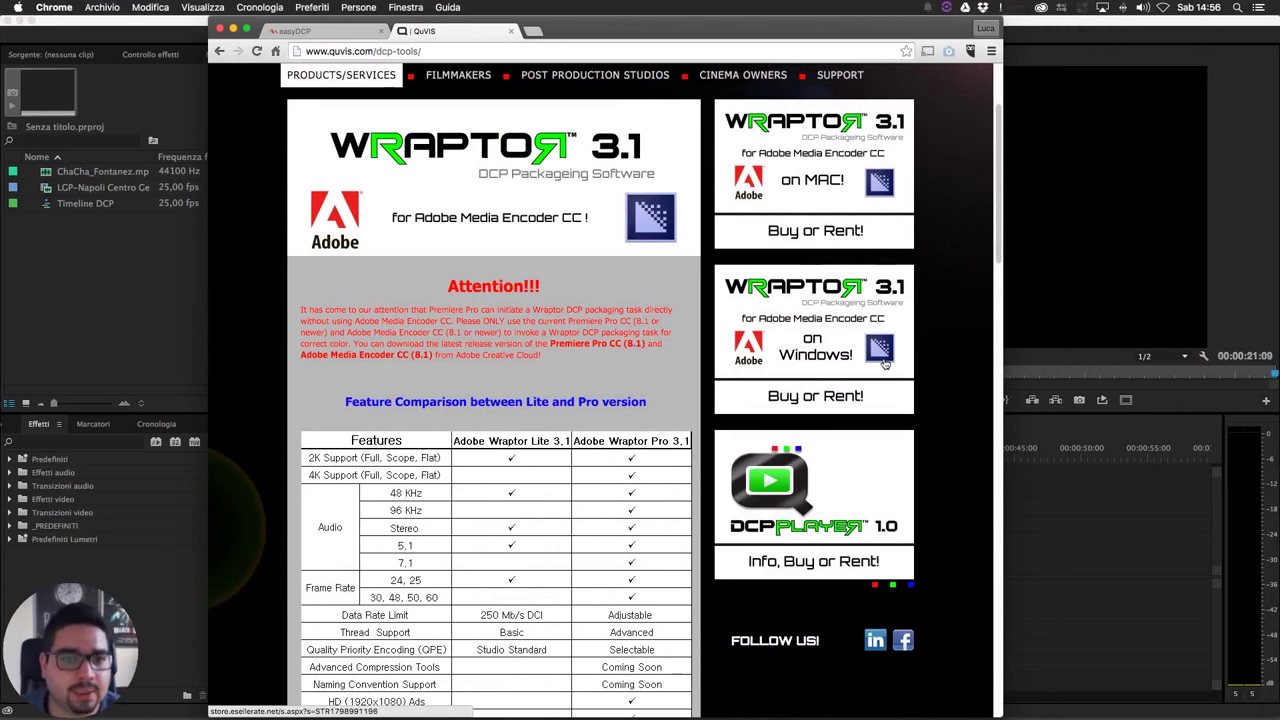
{"action": "scroll", "coordinate": [576, 290], "scroll_direction": "down", "scroll_amount": 1}
{"action": "scroll", "coordinate": [576, 290], "scroll_direction": "down", "scroll_amount": 5}
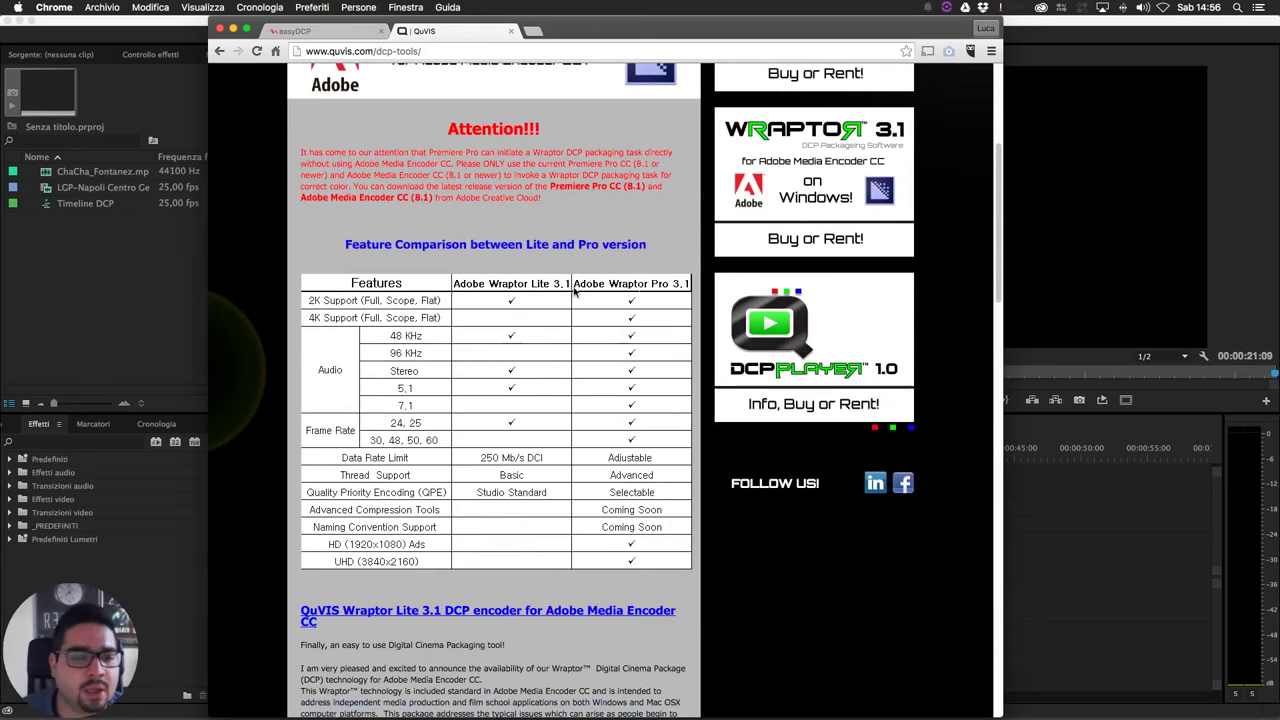
{"action": "scroll", "coordinate": [576, 290], "scroll_direction": "down", "scroll_amount": 1}
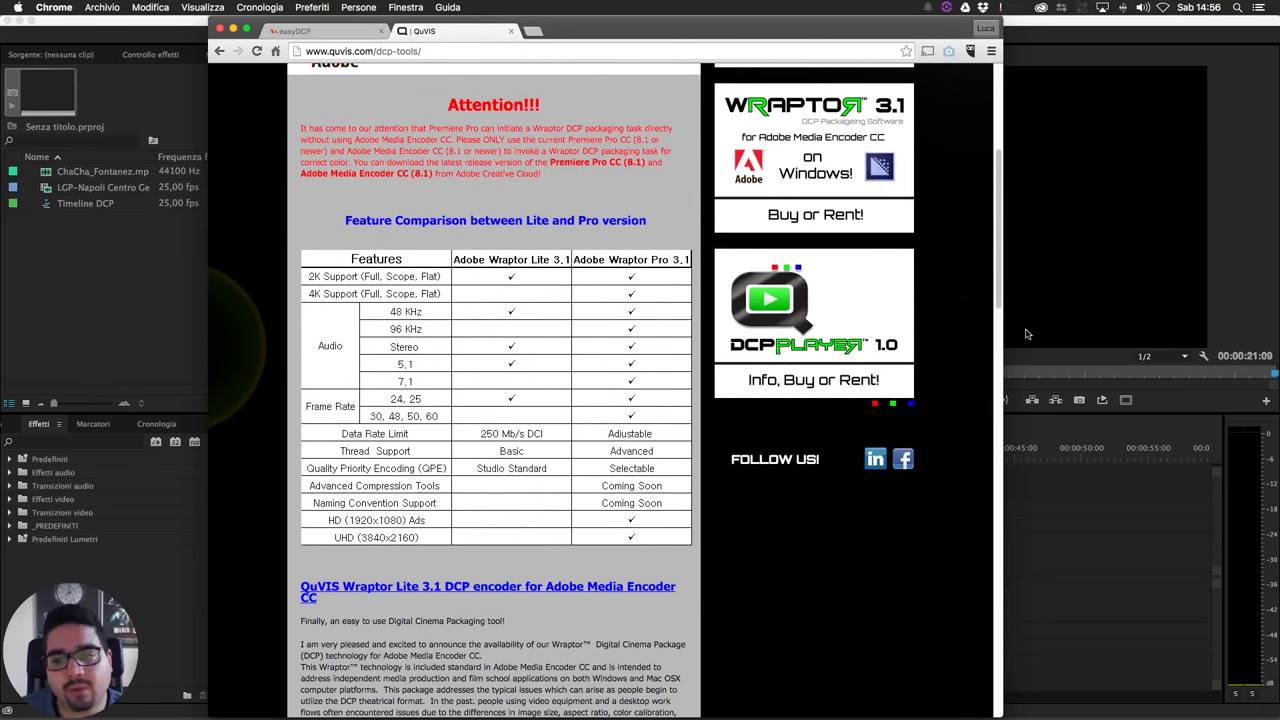
{"action": "left_click", "coordinate": [1119, 535]}
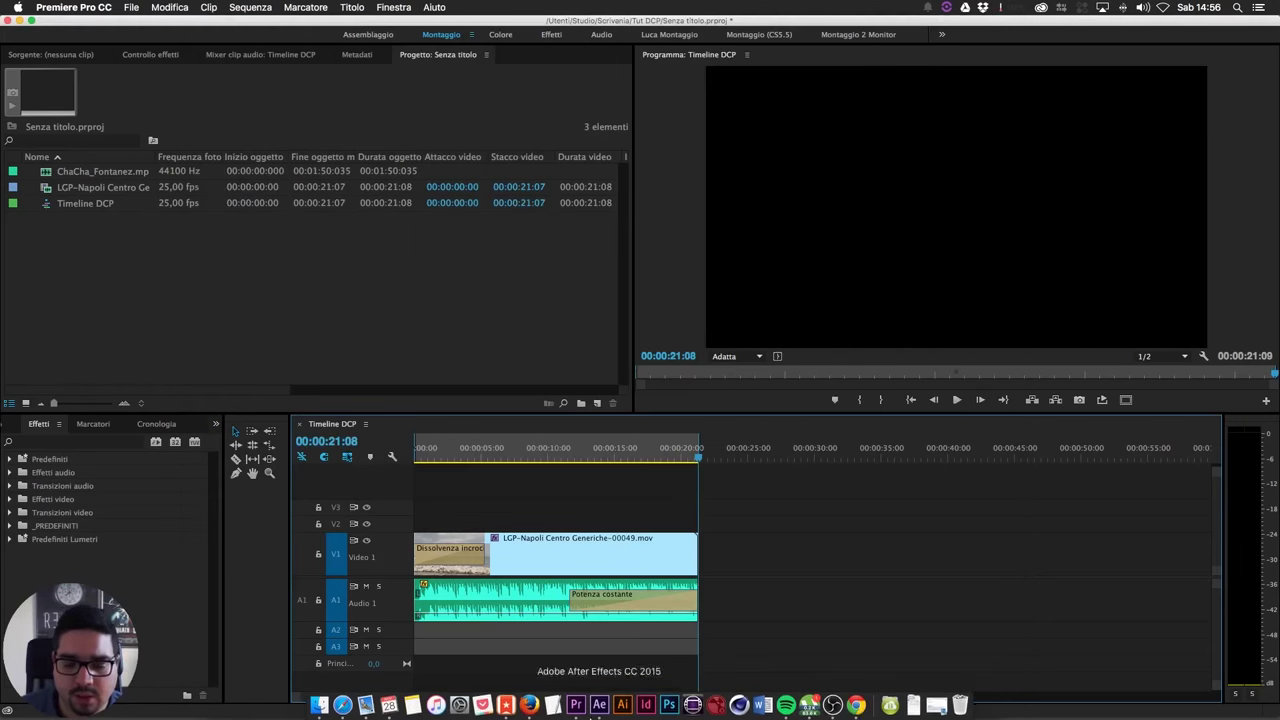
{"action": "left_click", "coordinate": [857, 707]}
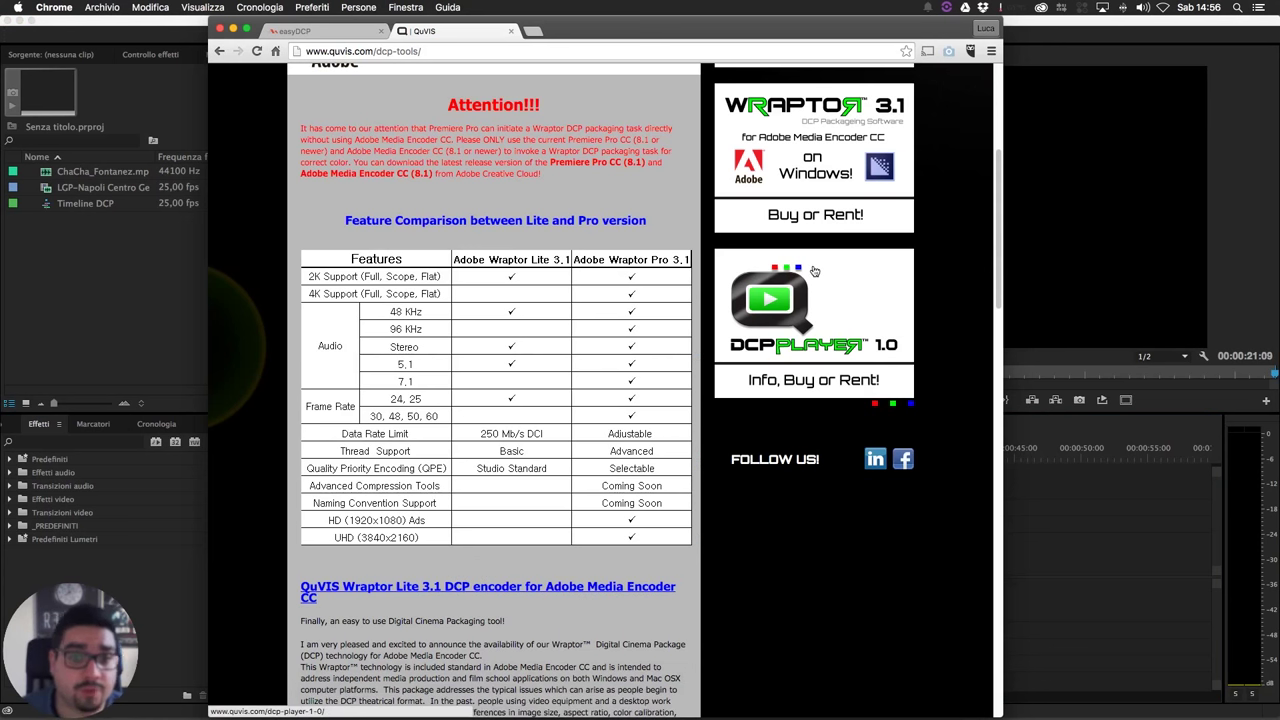
{"action": "scroll", "coordinate": [552, 255], "scroll_direction": "down", "scroll_amount": 1}
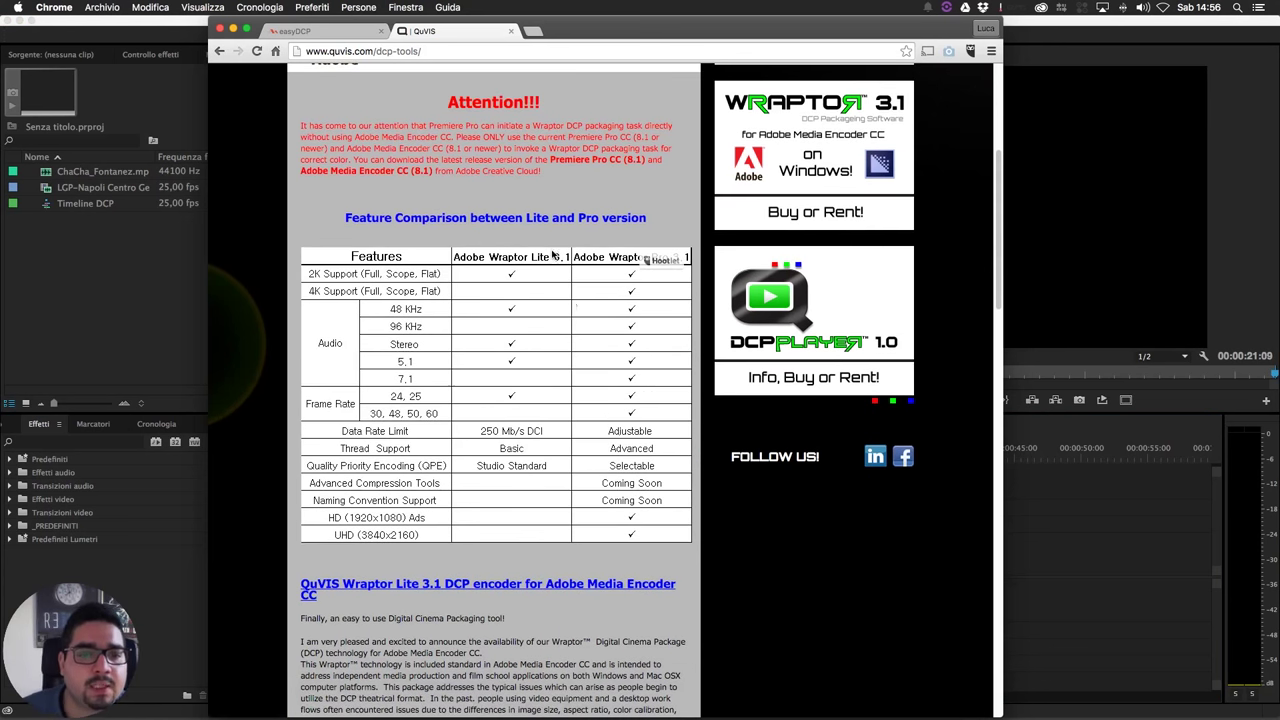
{"action": "scroll", "coordinate": [552, 255], "scroll_direction": "up", "scroll_amount": 1}
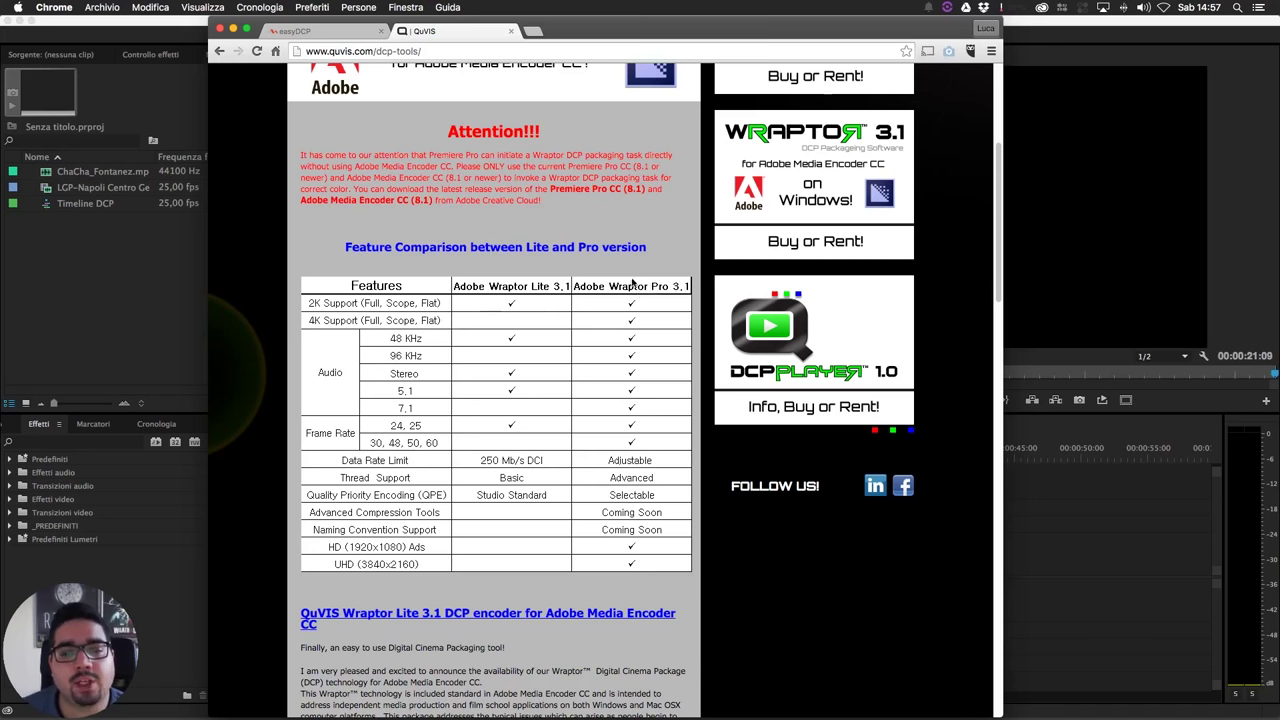
{"action": "scroll", "coordinate": [638, 330], "scroll_direction": "down", "scroll_amount": 1}
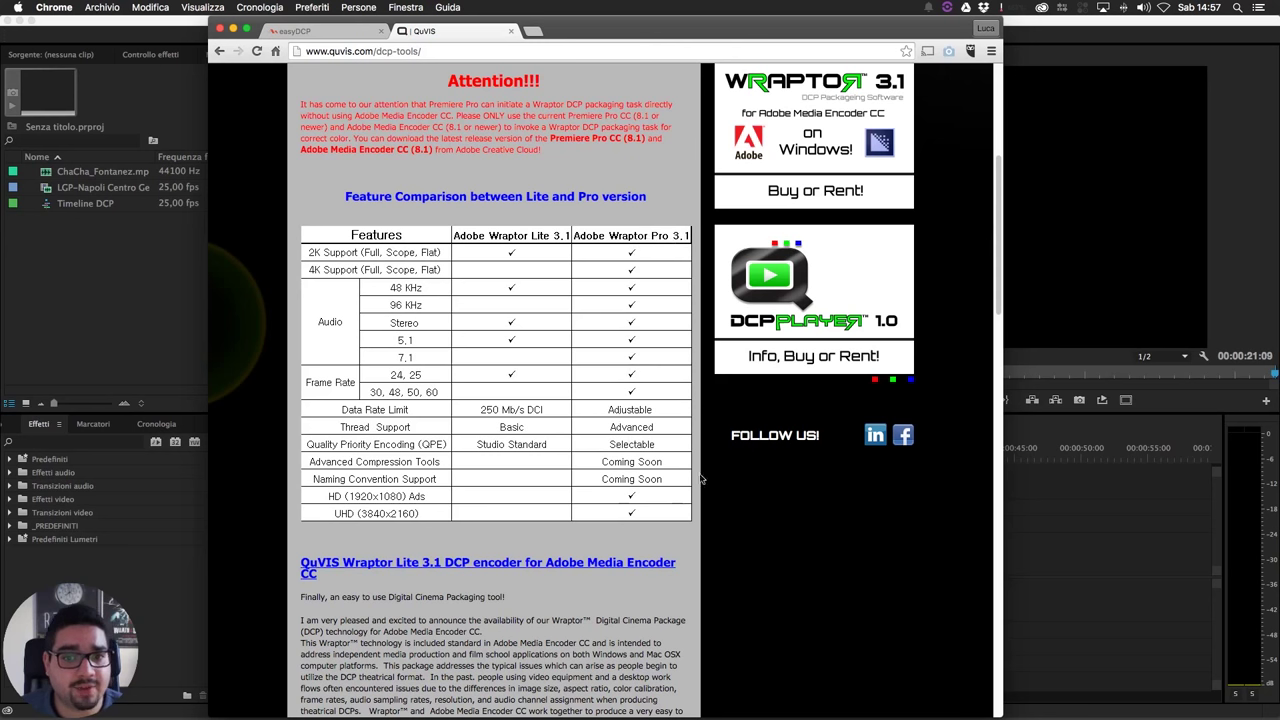
{"action": "scroll", "coordinate": [700, 470], "scroll_direction": "down", "scroll_amount": 3}
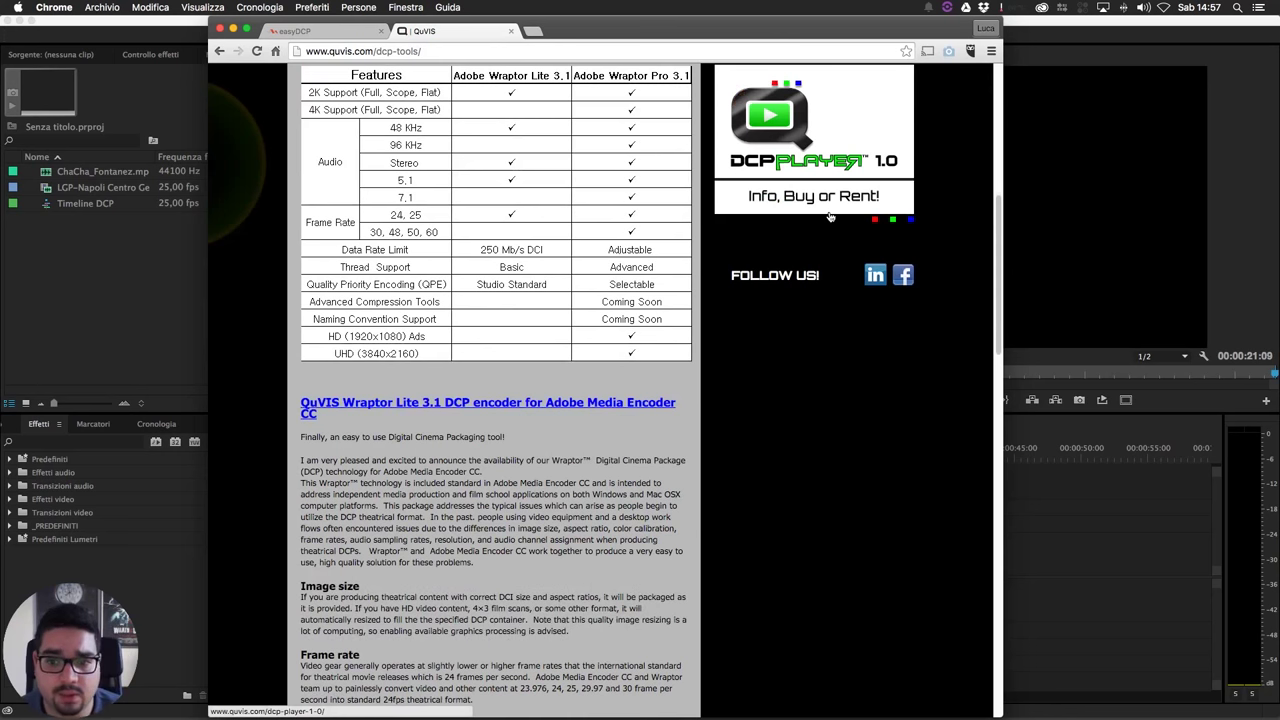
{"action": "scroll", "coordinate": [829, 217], "scroll_direction": "down", "scroll_amount": 1}
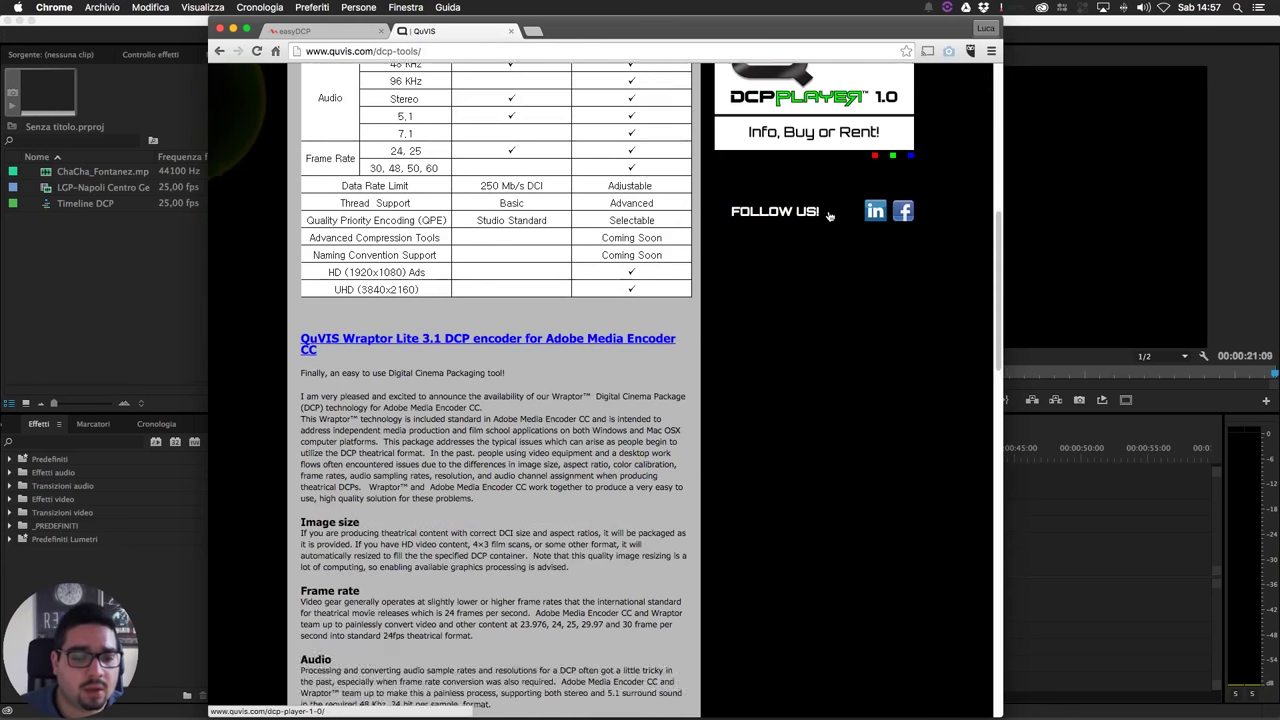
{"action": "scroll", "coordinate": [825, 219], "scroll_direction": "down", "scroll_amount": 3}
{"action": "scroll", "coordinate": [820, 221], "scroll_direction": "down", "scroll_amount": 8}
{"action": "scroll", "coordinate": [815, 224], "scroll_direction": "down", "scroll_amount": 8}
{"action": "scroll", "coordinate": [815, 224], "scroll_direction": "down", "scroll_amount": 5}
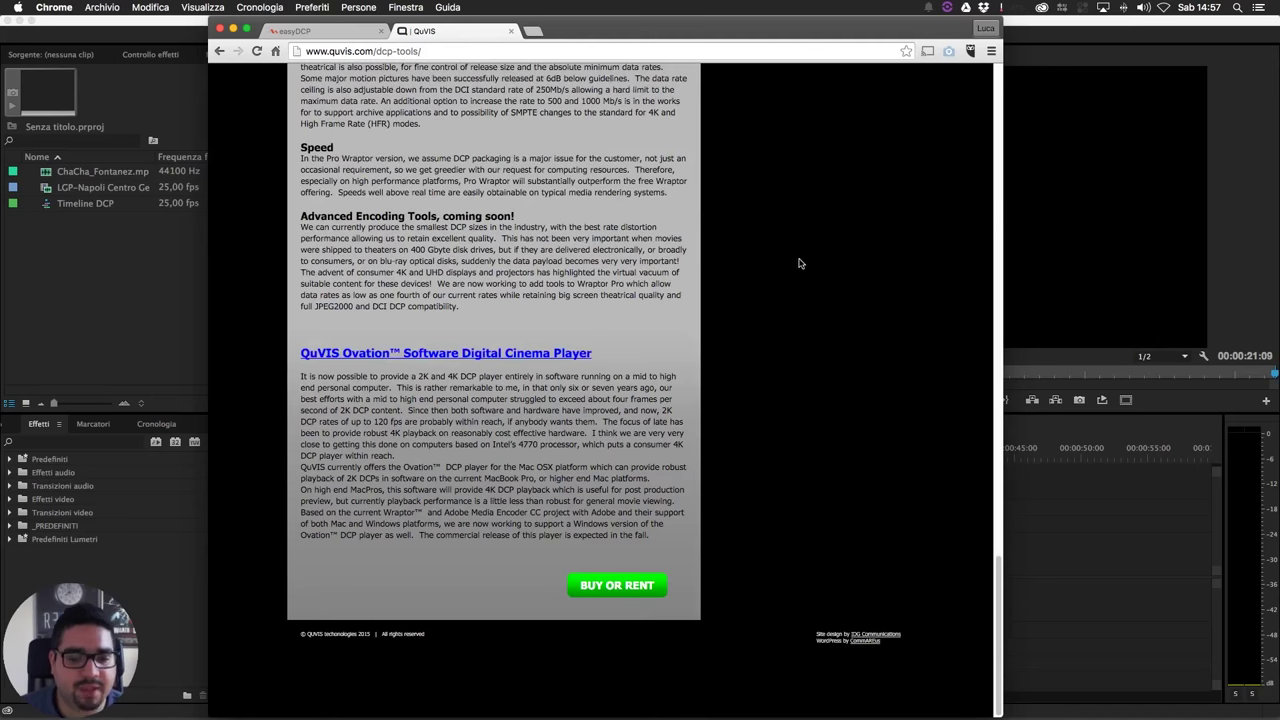
{"action": "key", "text": "Home"}
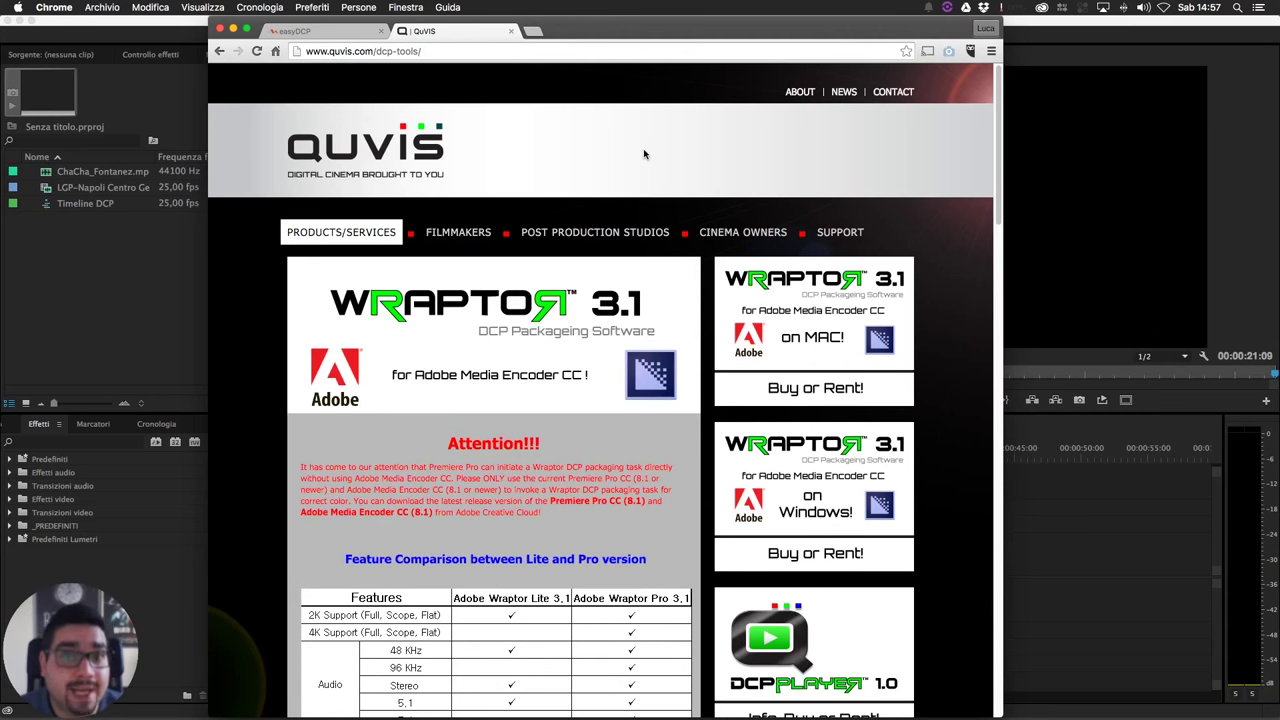
{"action": "key", "text": "super+h"}
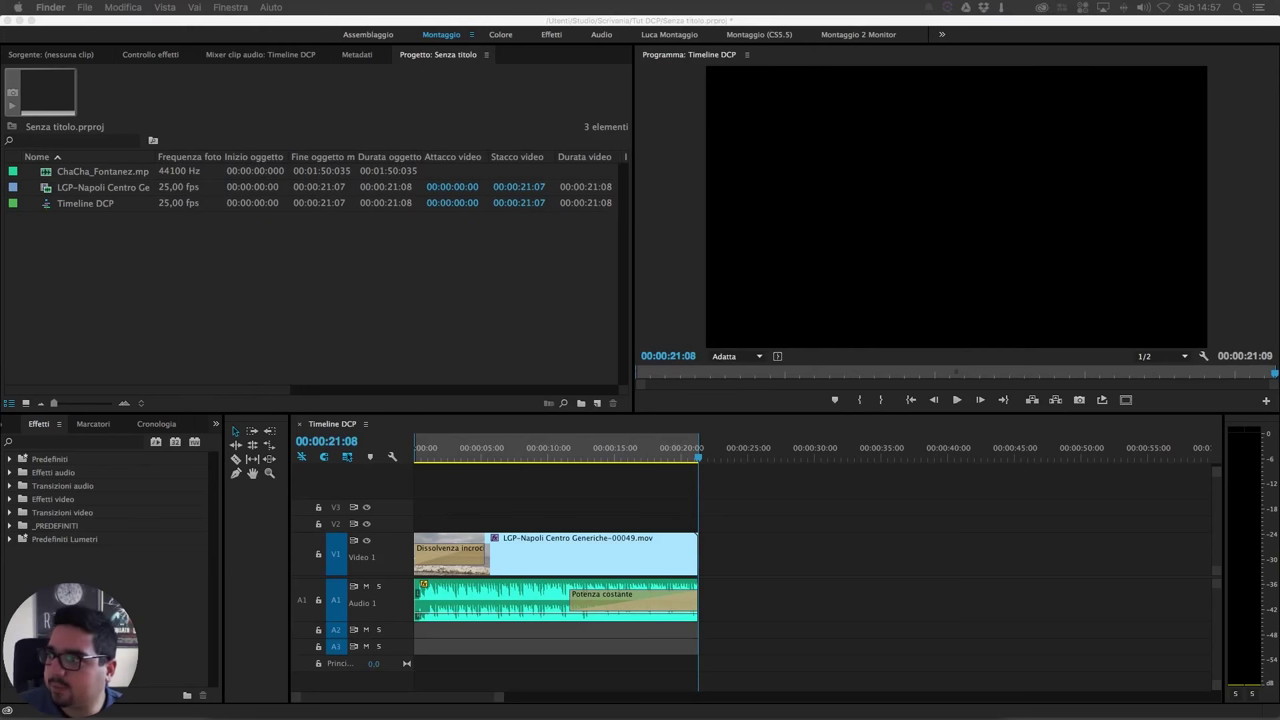
Open a Finder window on Tut DCP and open the Timeline DCP.dcp folder
{"action": "key", "text": "super+n"}
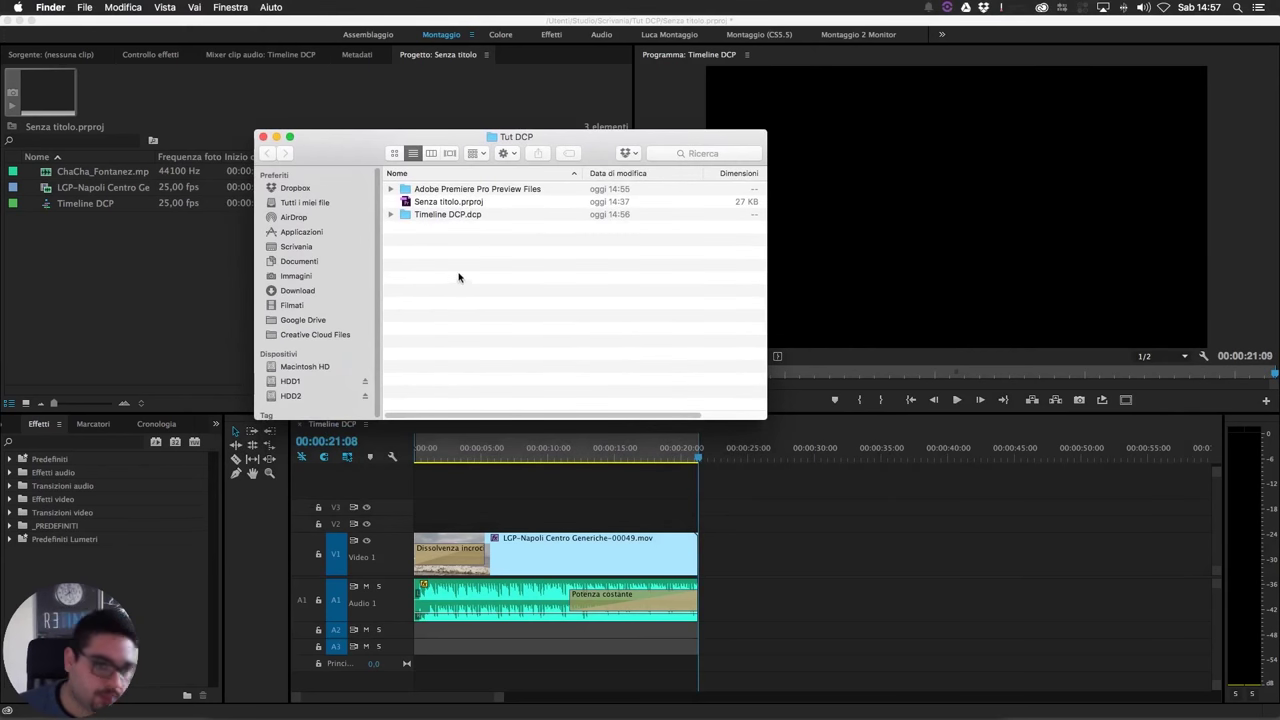
{"action": "left_click", "coordinate": [452, 216]}
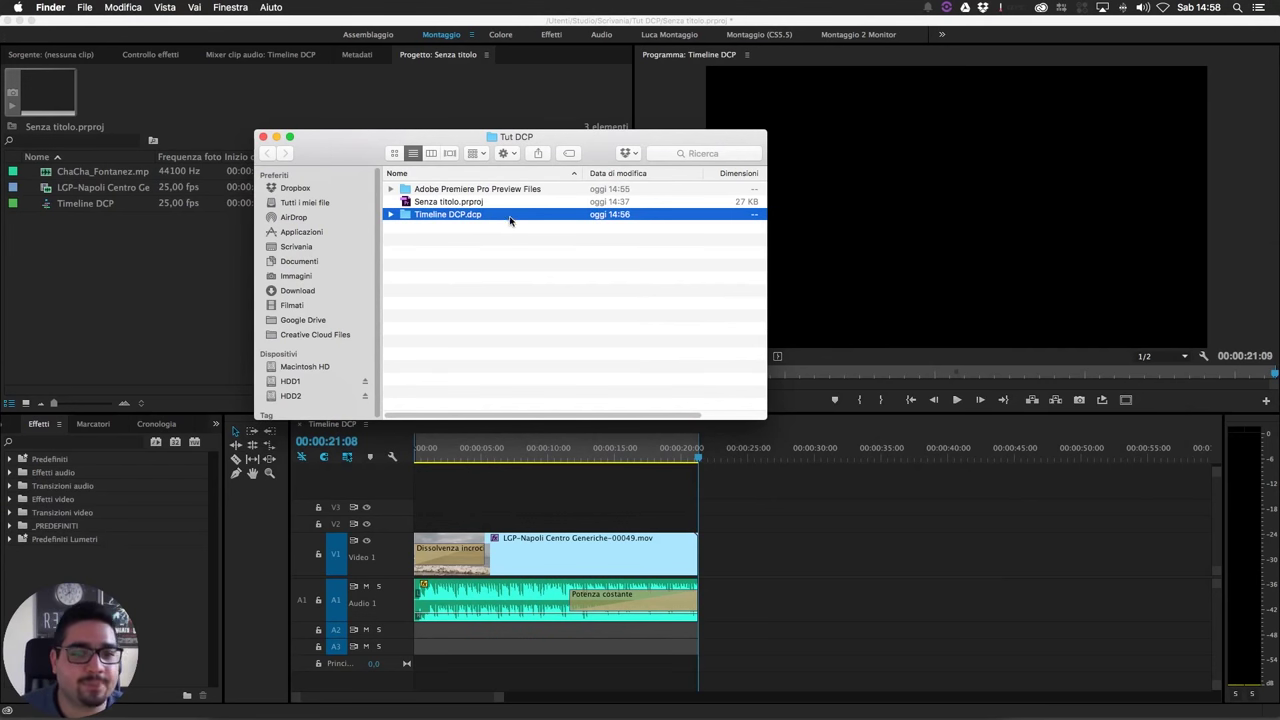
{"action": "double_click", "coordinate": [402, 215]}
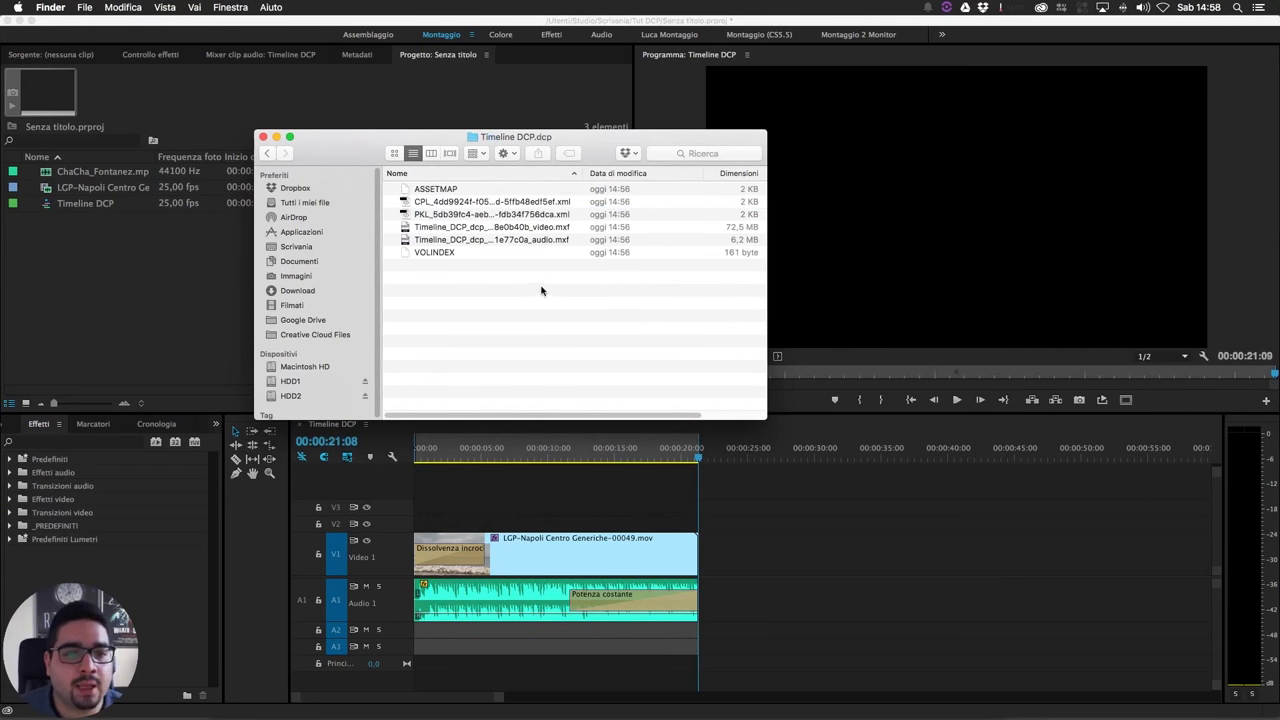
Inspect the package's video and audio MXF, PKL, CPL and ASSETMAP files
{"action": "left_click", "coordinate": [566, 227]}
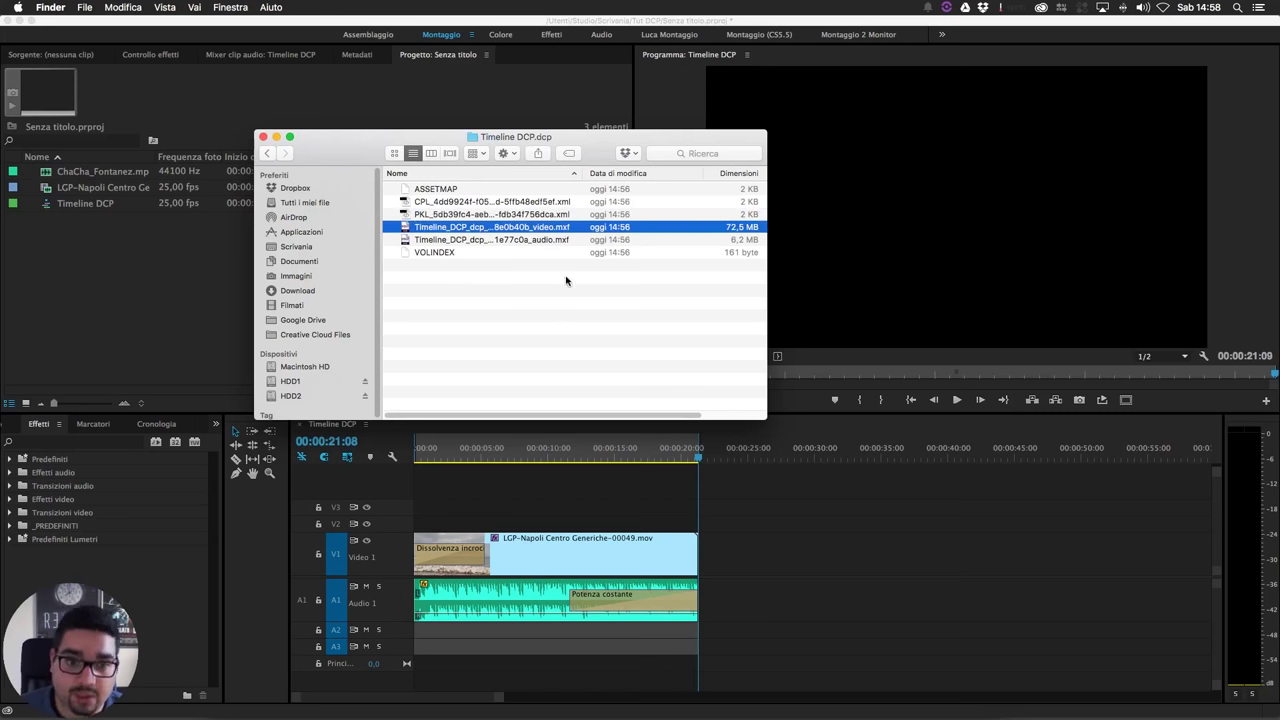
{"action": "left_click", "coordinate": [560, 240]}
{"action": "left_click", "coordinate": [459, 253]}
{"action": "left_click", "coordinate": [495, 214]}
{"action": "left_click", "coordinate": [495, 202]}
{"action": "left_click", "coordinate": [491, 189]}
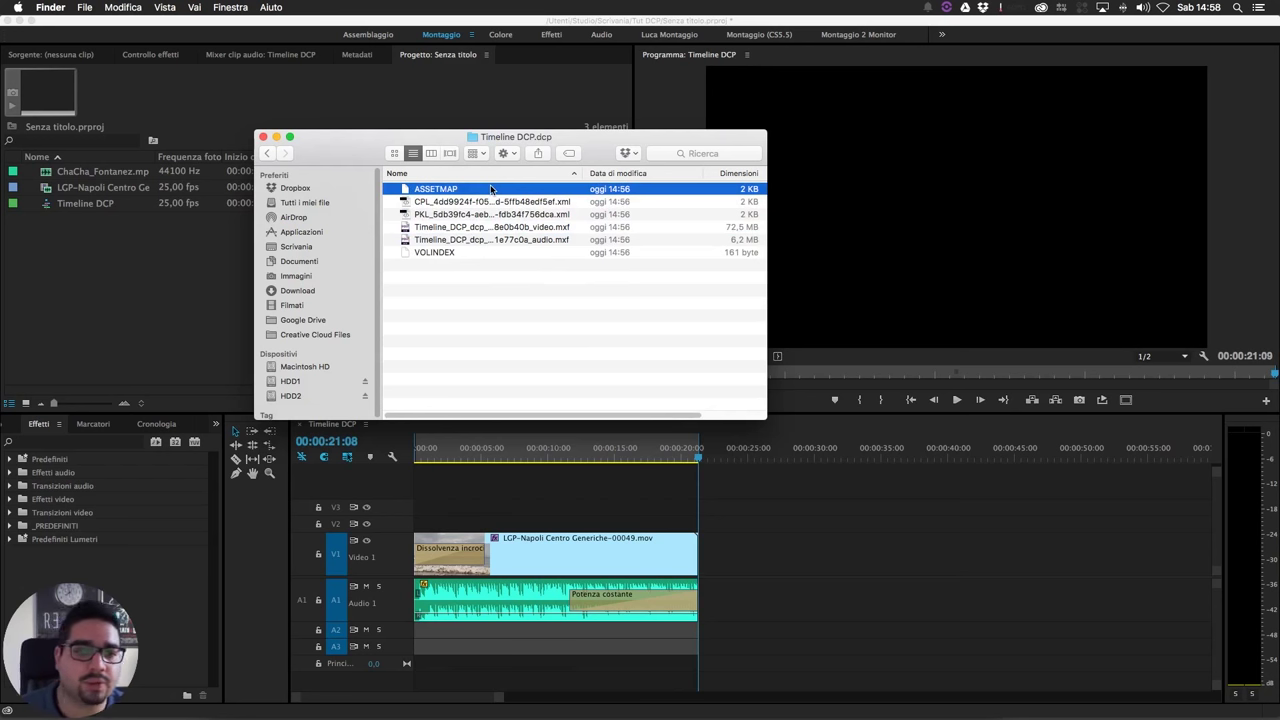
{"action": "left_click", "coordinate": [477, 312]}
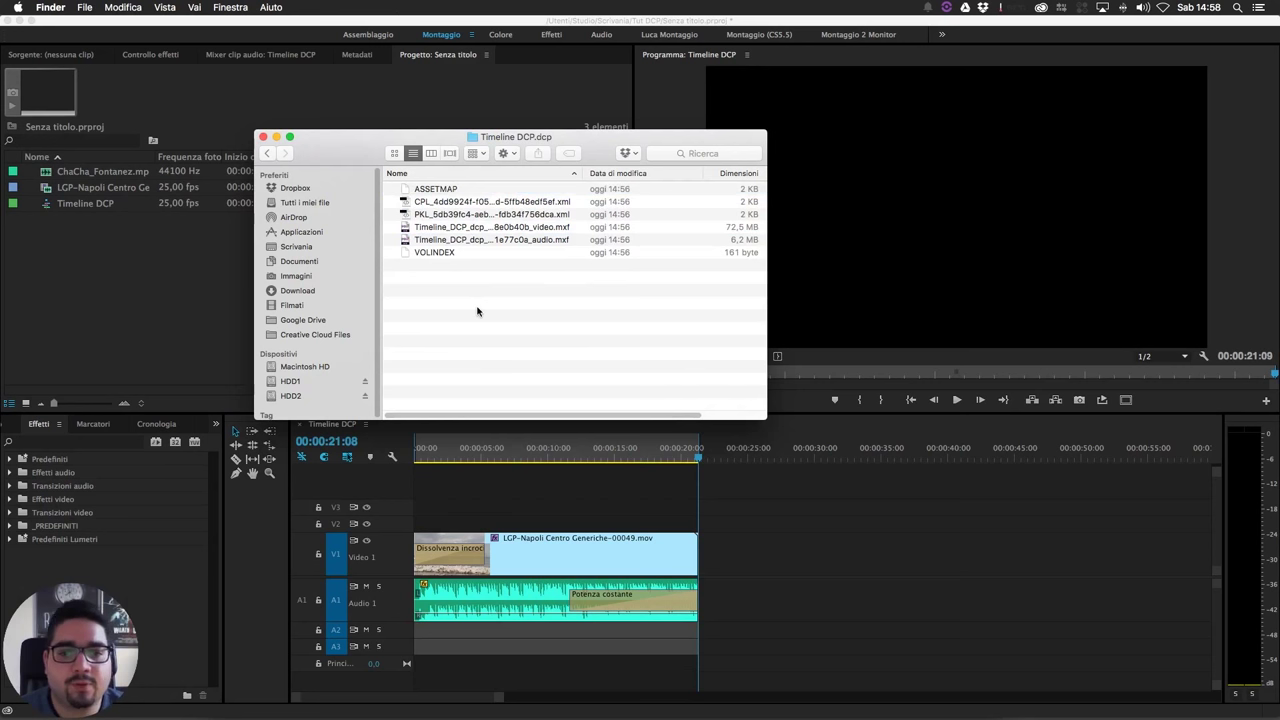